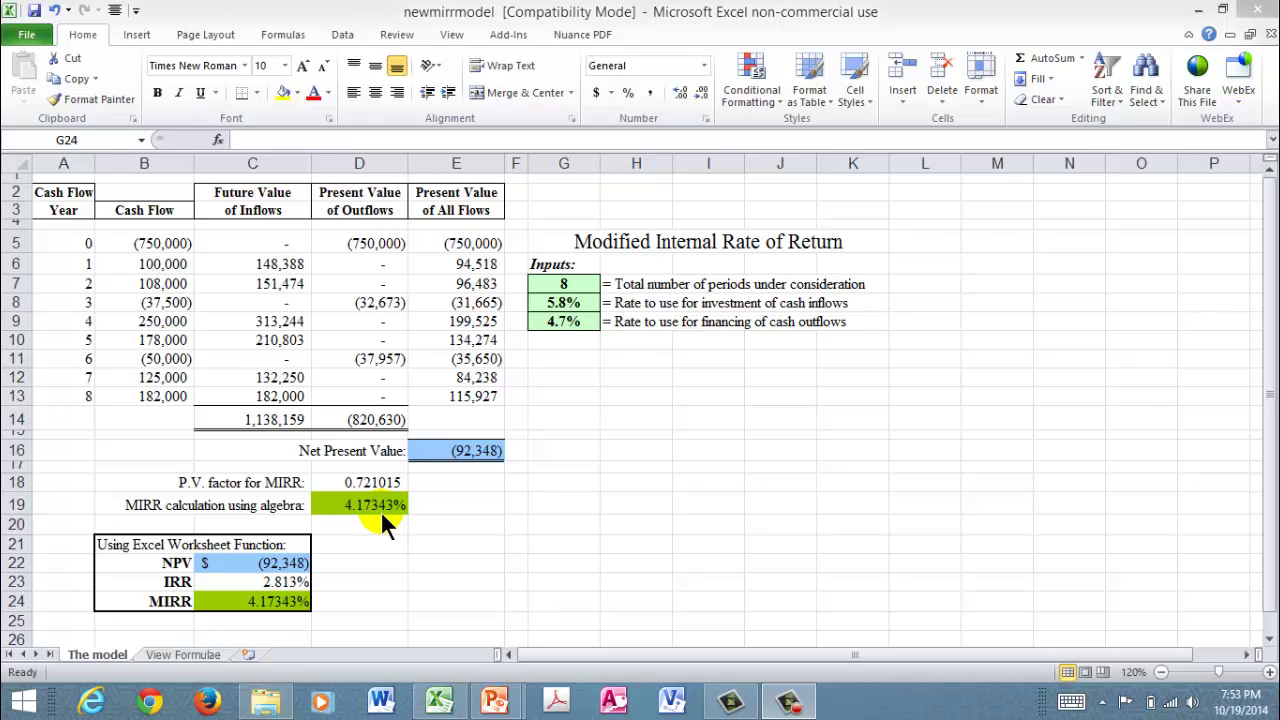
pyautogui.click(457, 451)
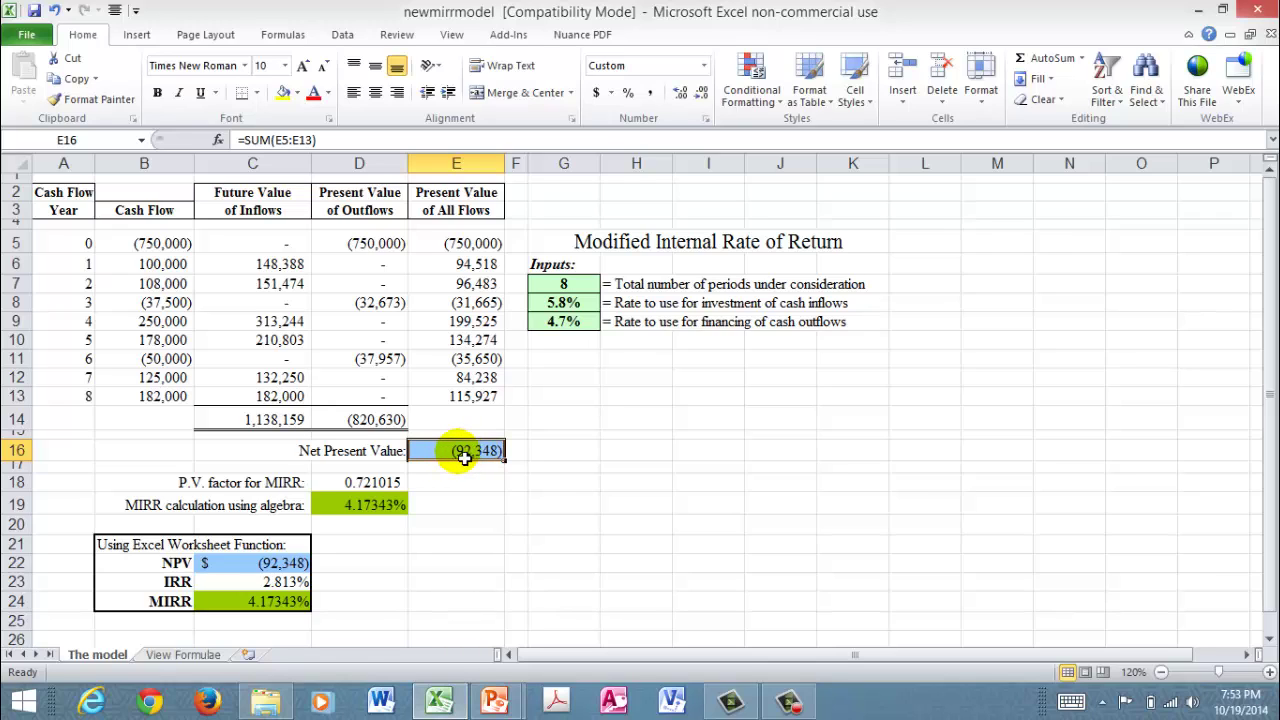
pyautogui.click(466, 245)
pyautogui.click(472, 264)
pyautogui.click(475, 284)
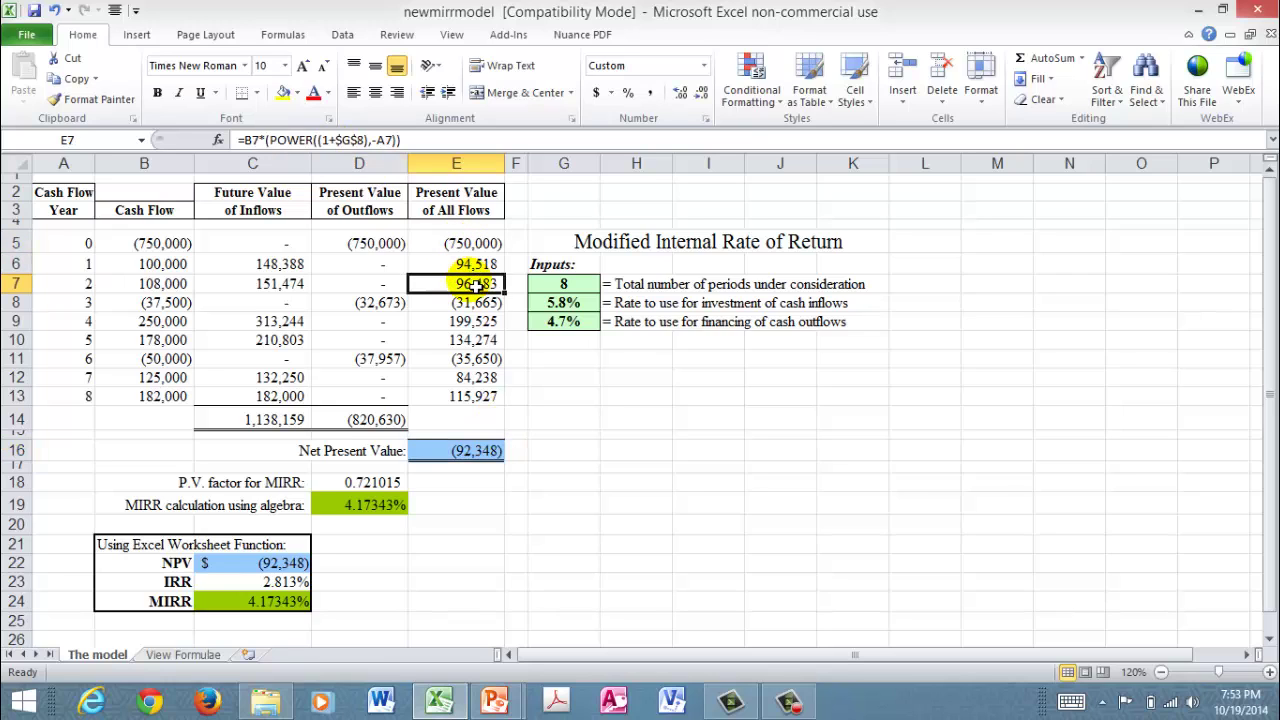
pyautogui.click(477, 302)
pyautogui.click(477, 321)
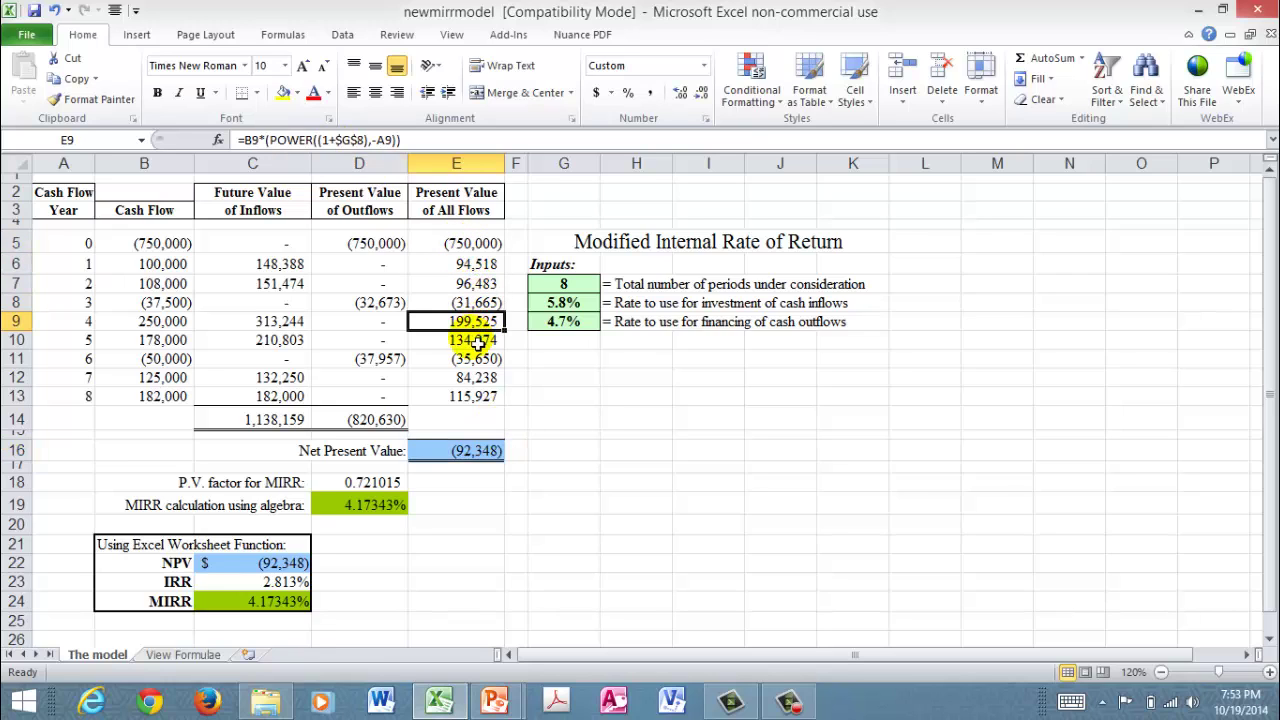
pyautogui.click(478, 340)
pyautogui.click(472, 450)
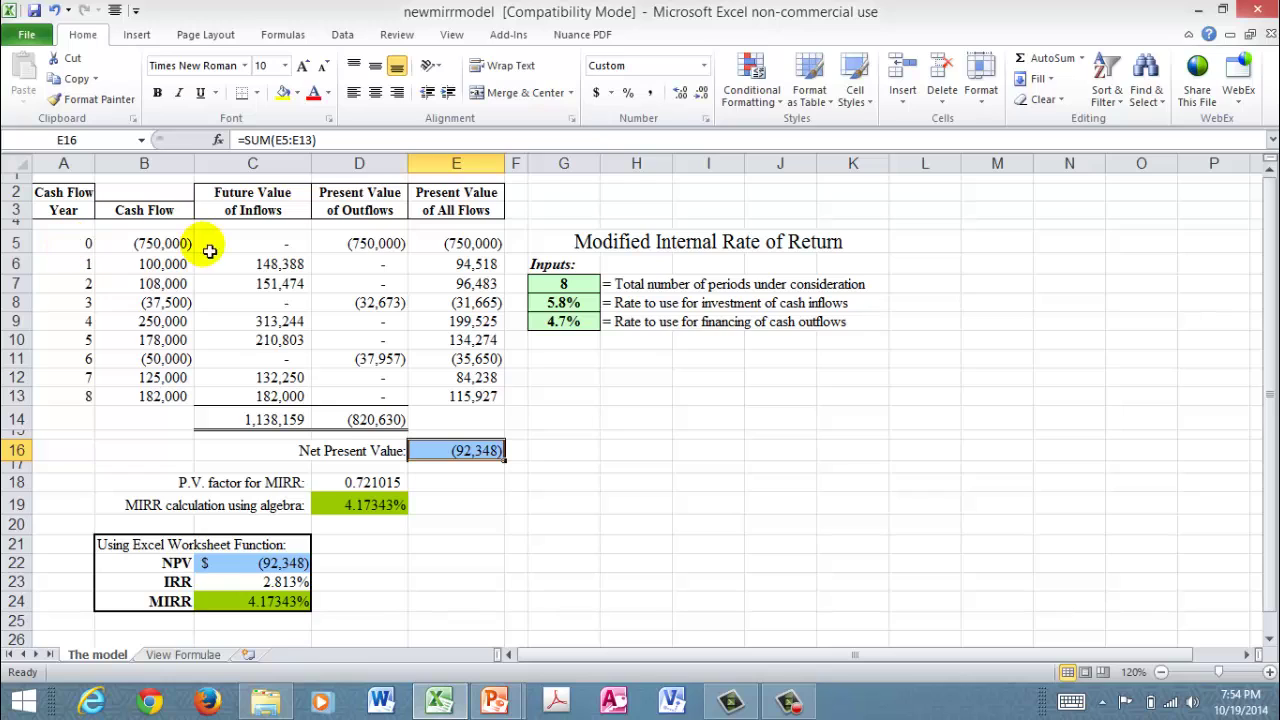
pyautogui.click(470, 268)
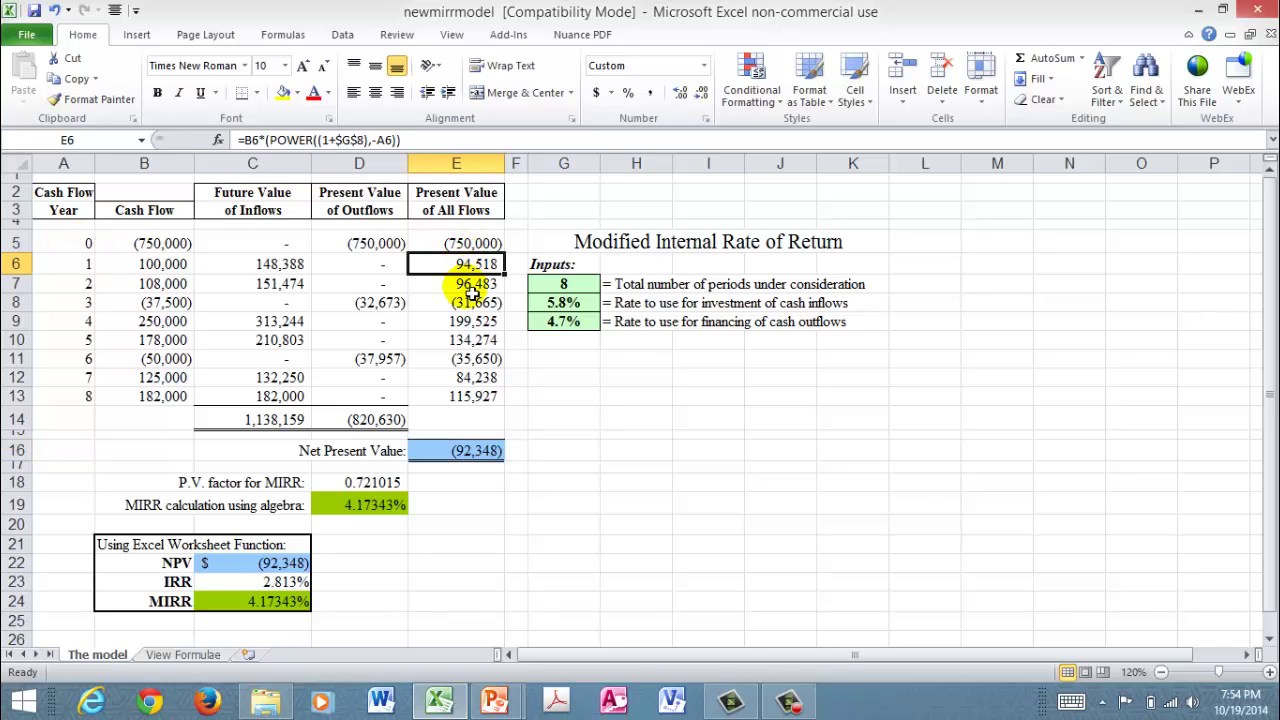
pyautogui.click(470, 284)
pyautogui.click(470, 302)
pyautogui.click(472, 366)
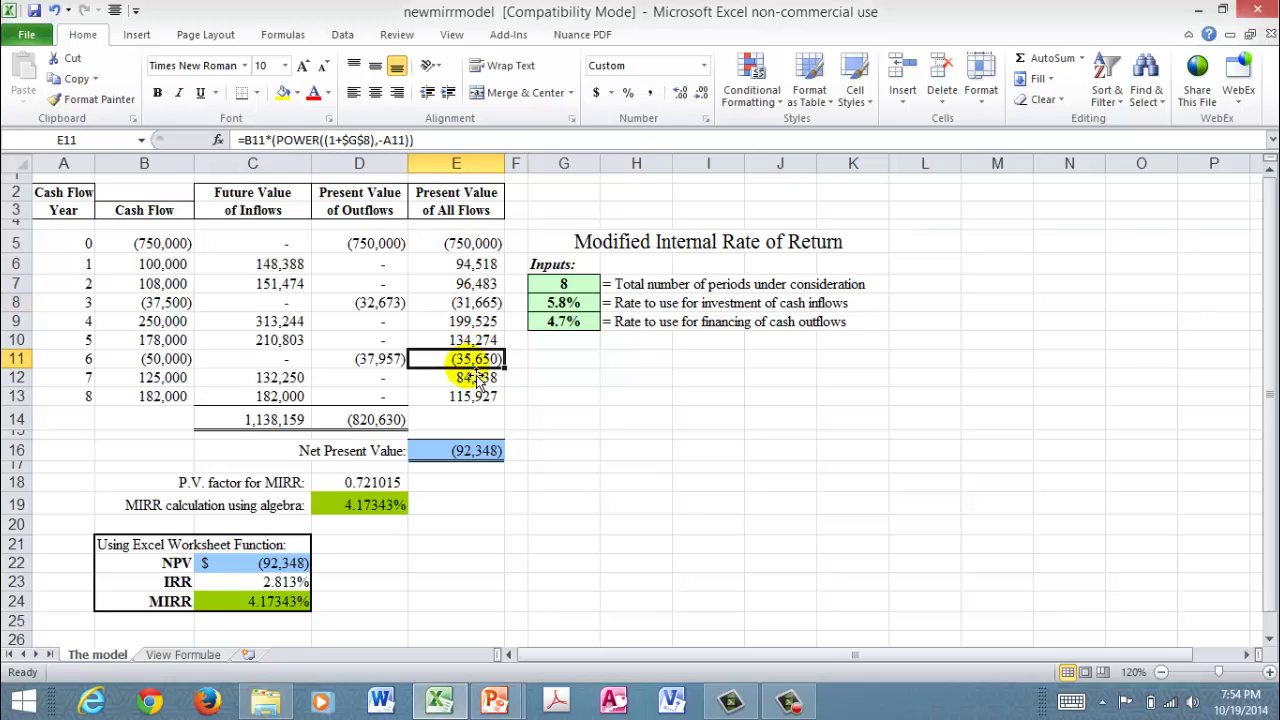
pyautogui.moveTo(468, 266); pyautogui.dragTo(476, 398)
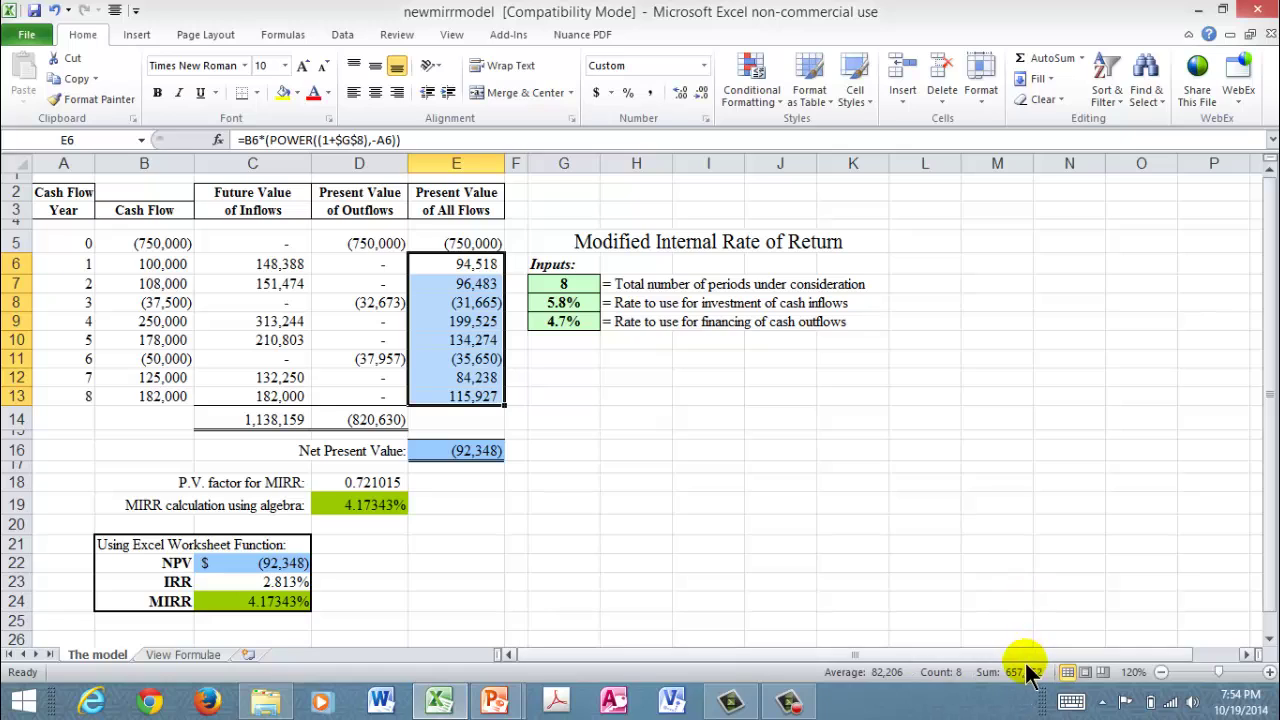
pyautogui.click(473, 246)
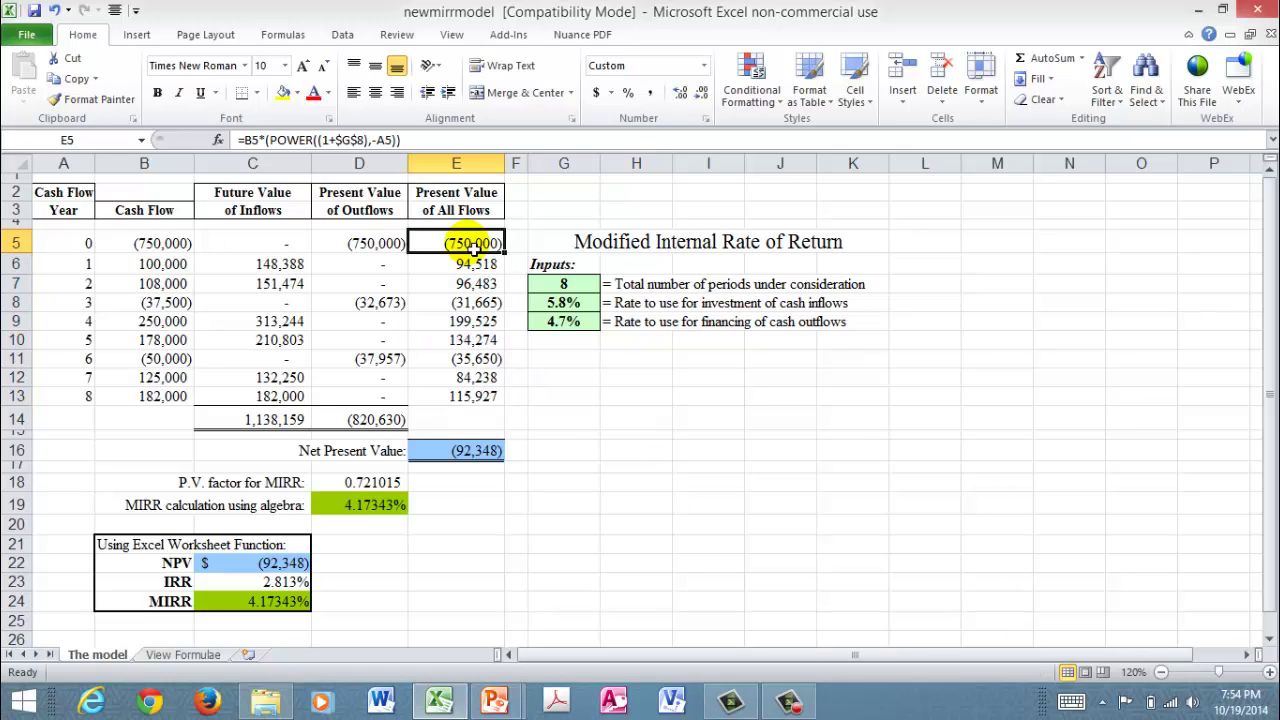
pyautogui.click(466, 452)
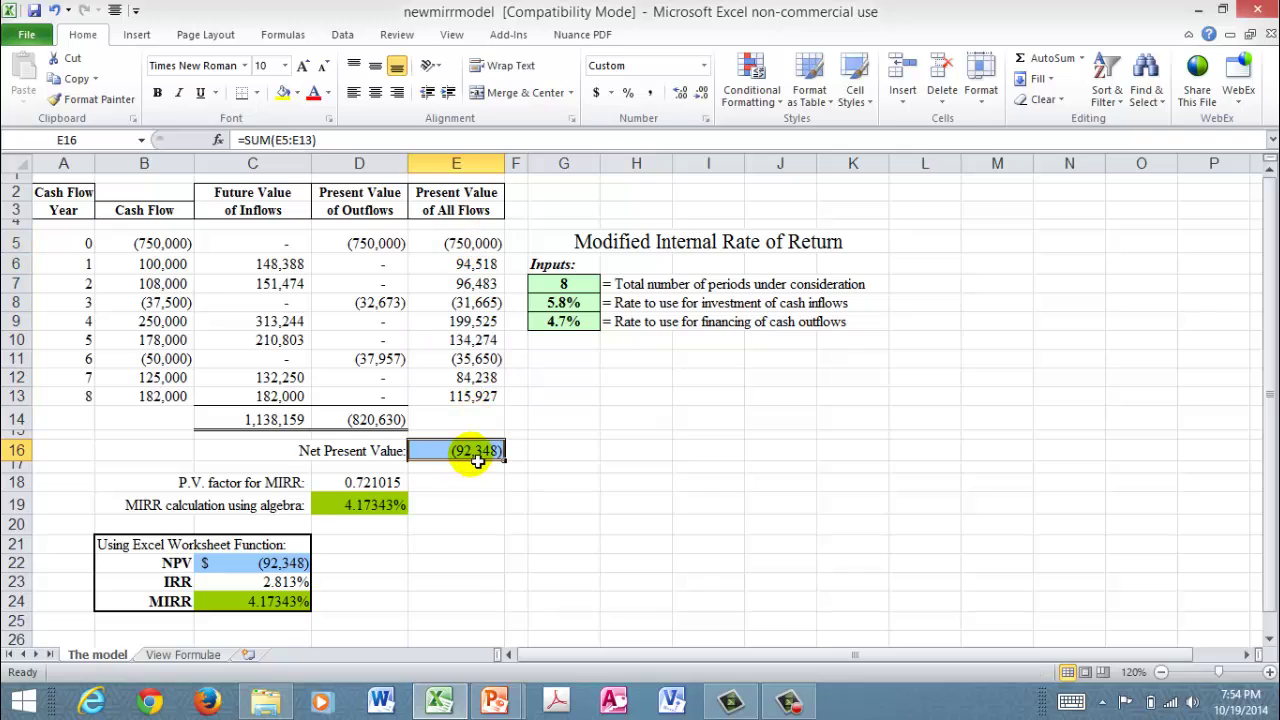
pyautogui.click(566, 307)
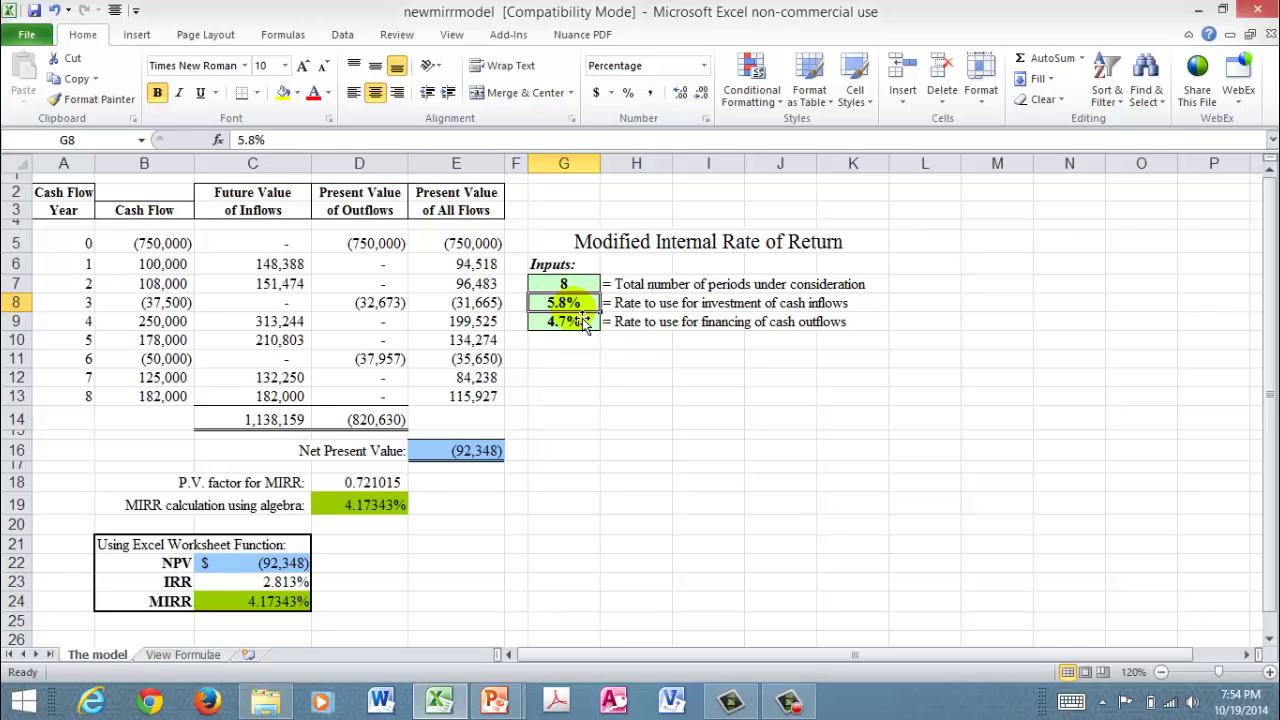
pyautogui.click(476, 284)
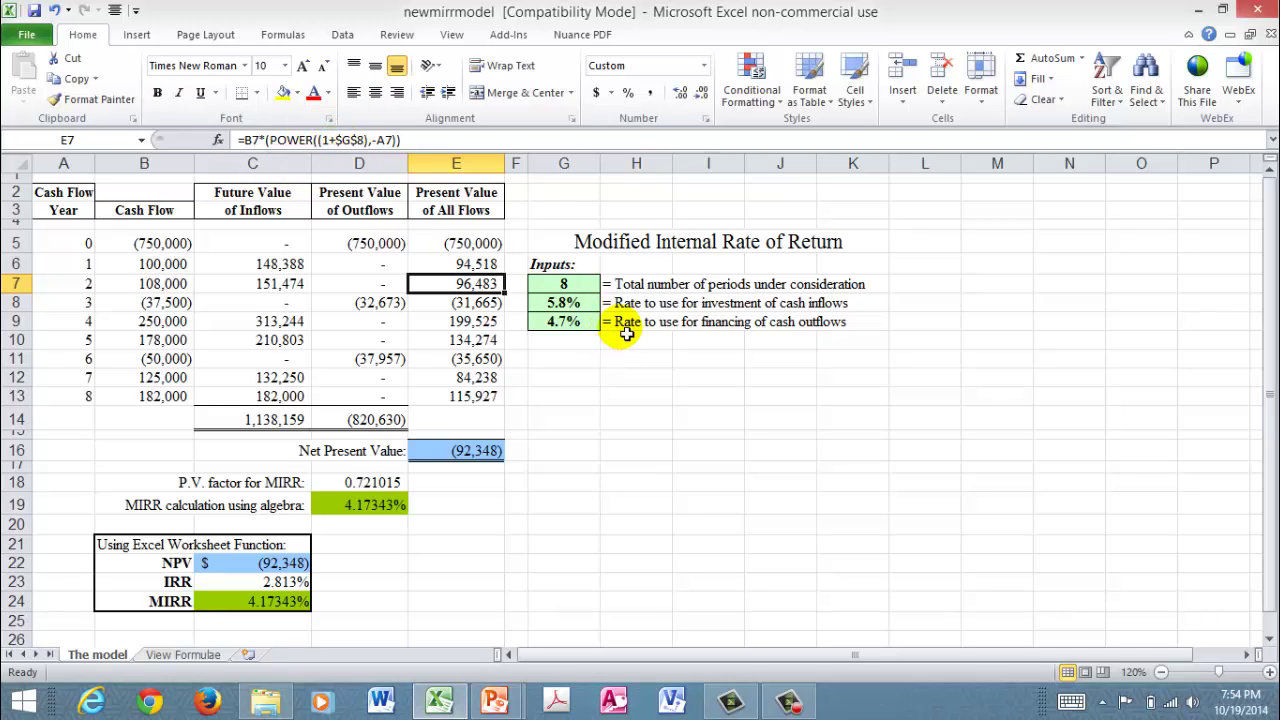
pyautogui.click(566, 303)
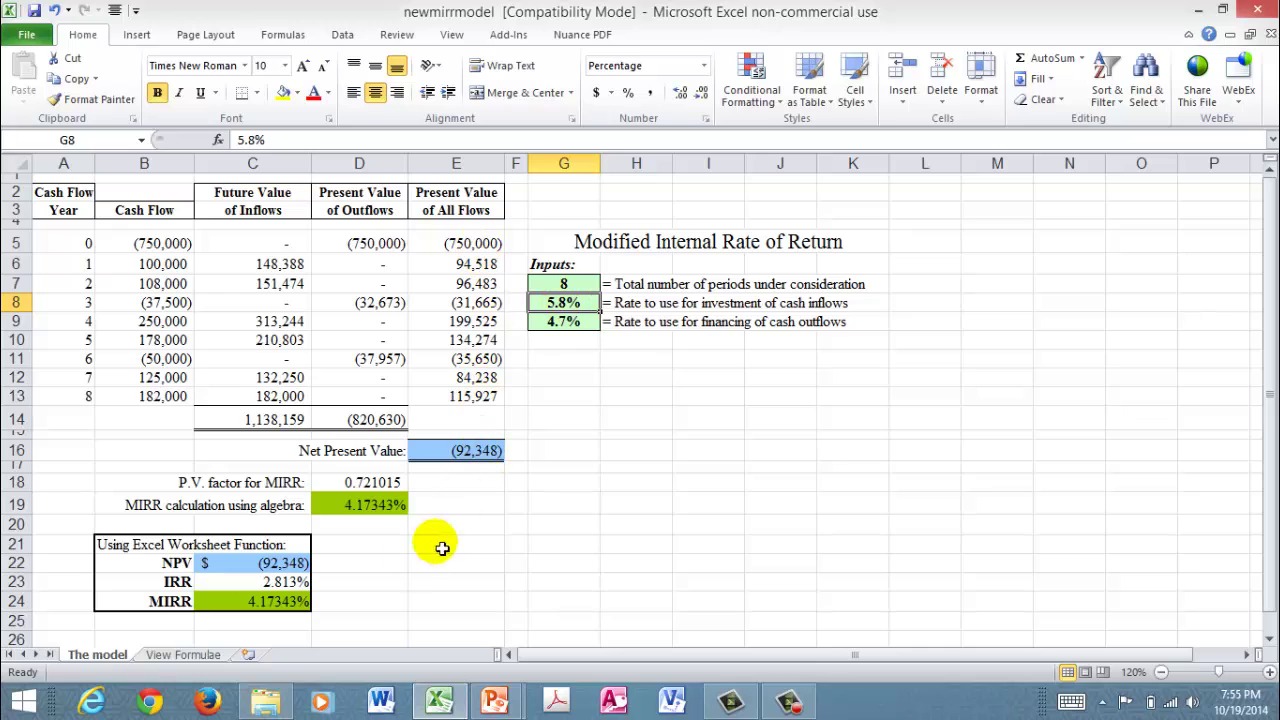
pyautogui.click(283, 567)
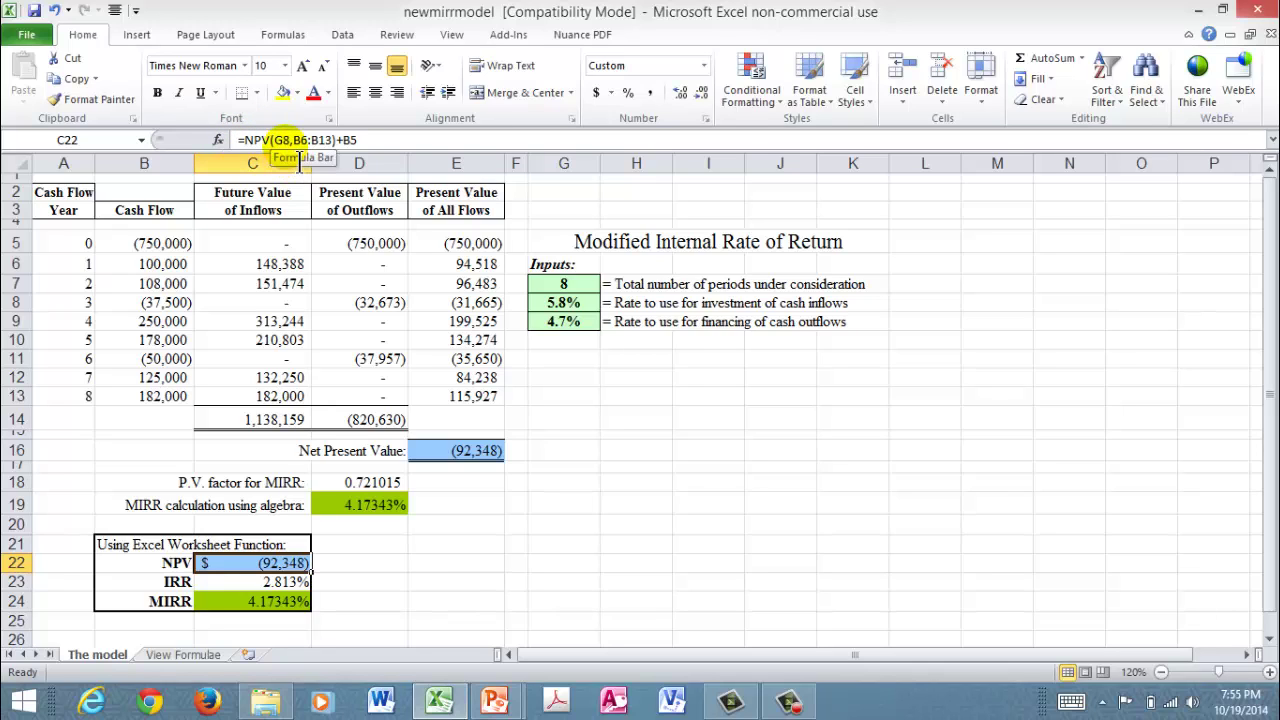
pyautogui.click(590, 288)
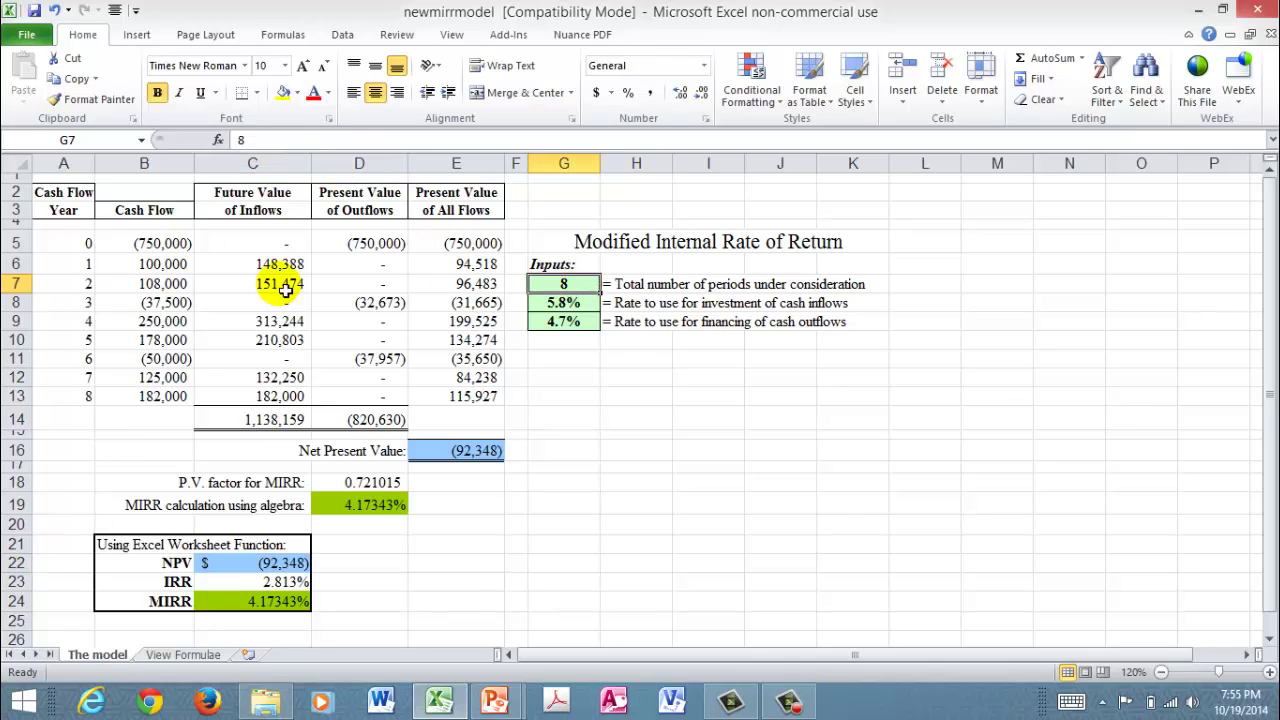
pyautogui.click(278, 564)
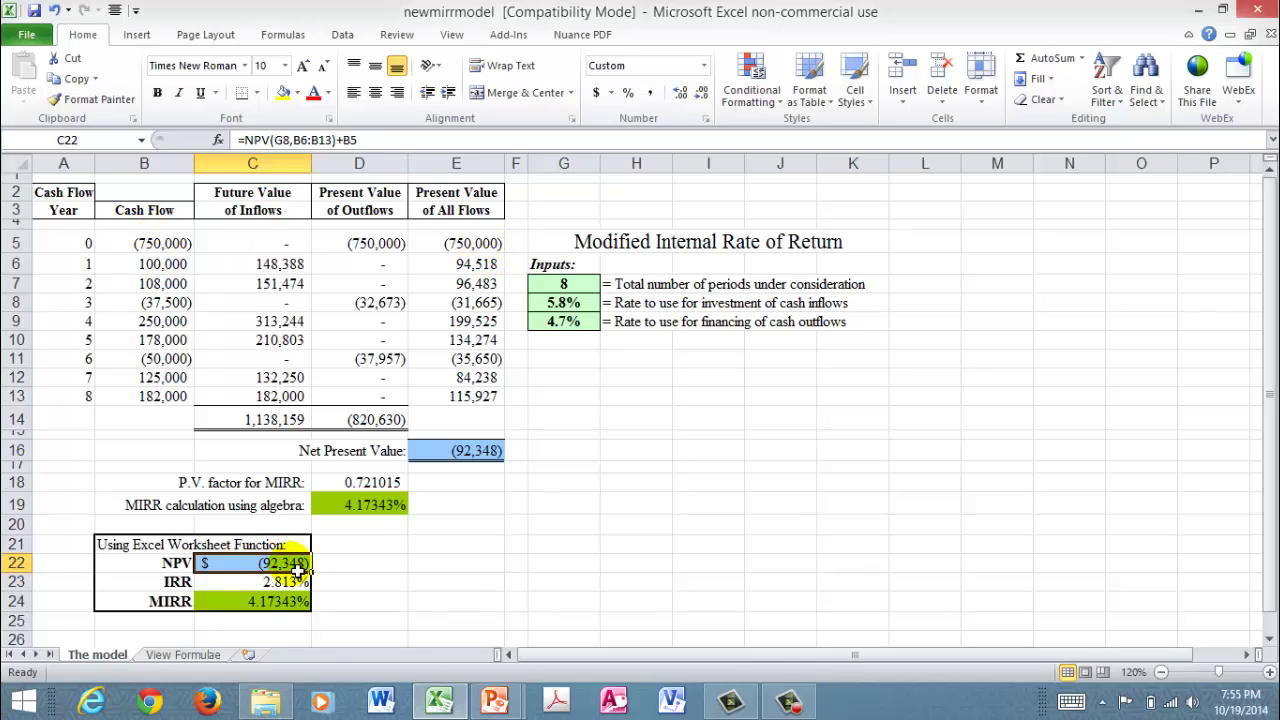
pyautogui.click(480, 249)
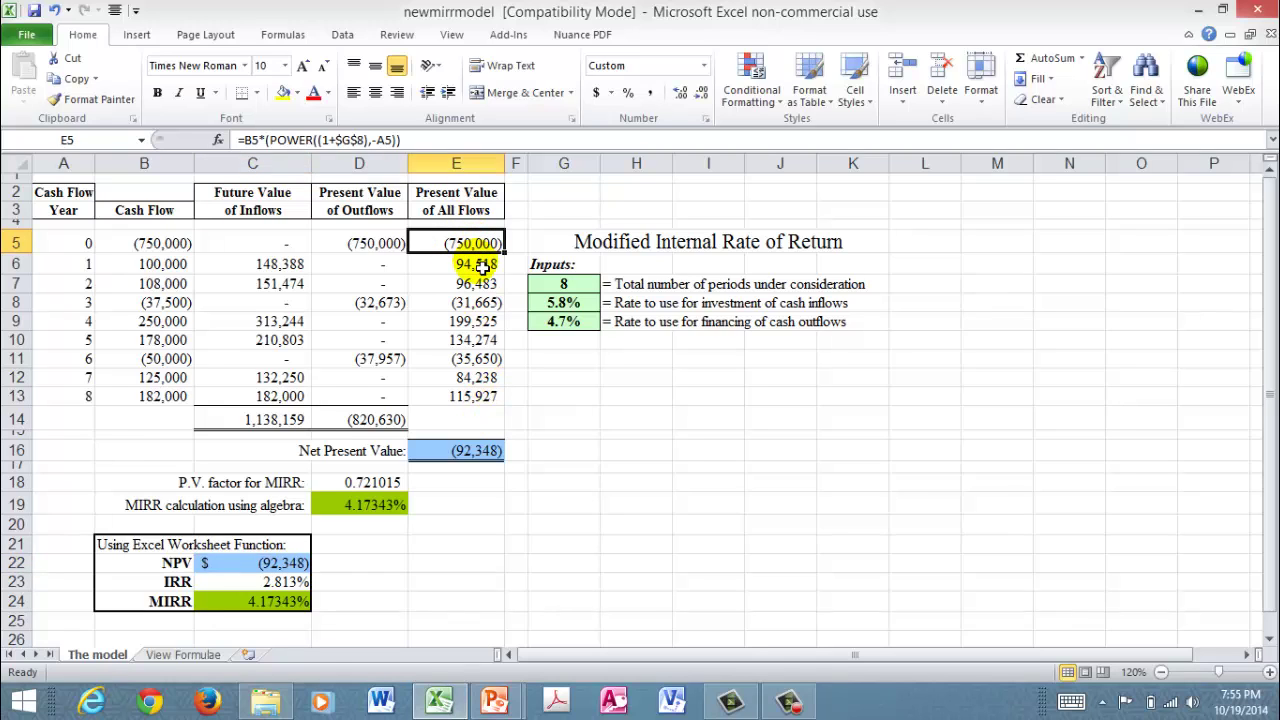
pyautogui.click(478, 452)
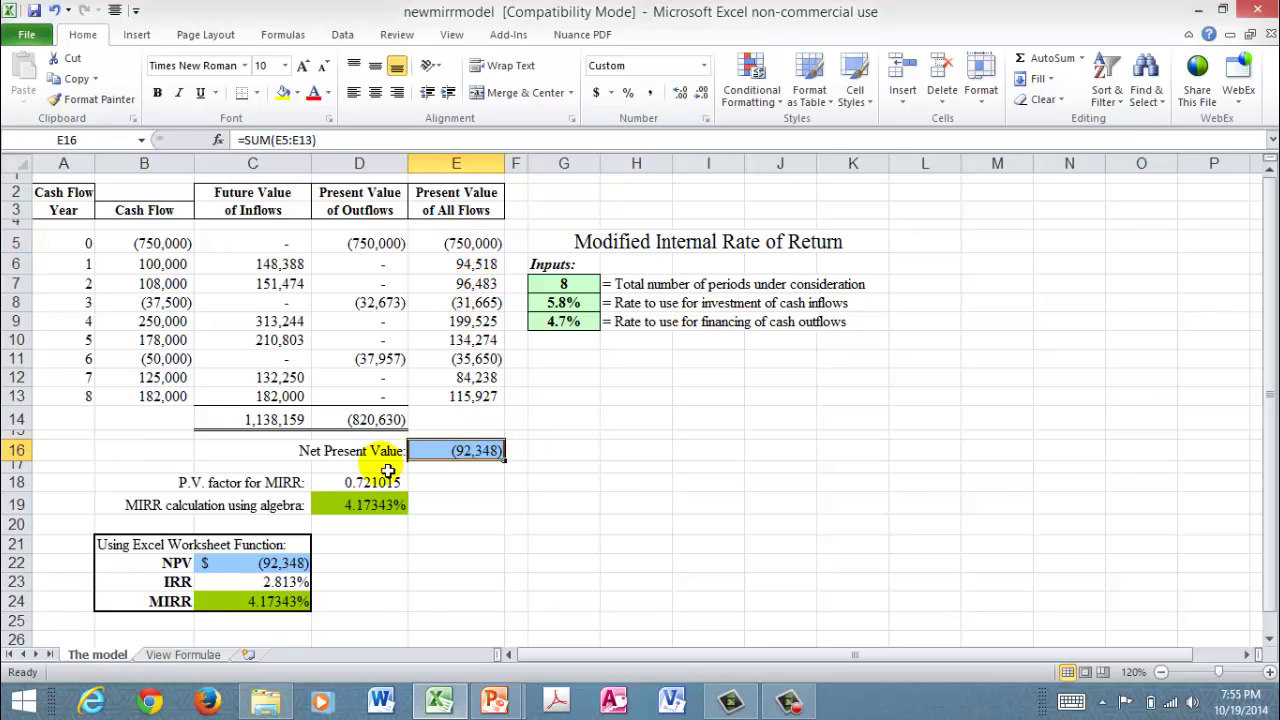
pyautogui.click(286, 566)
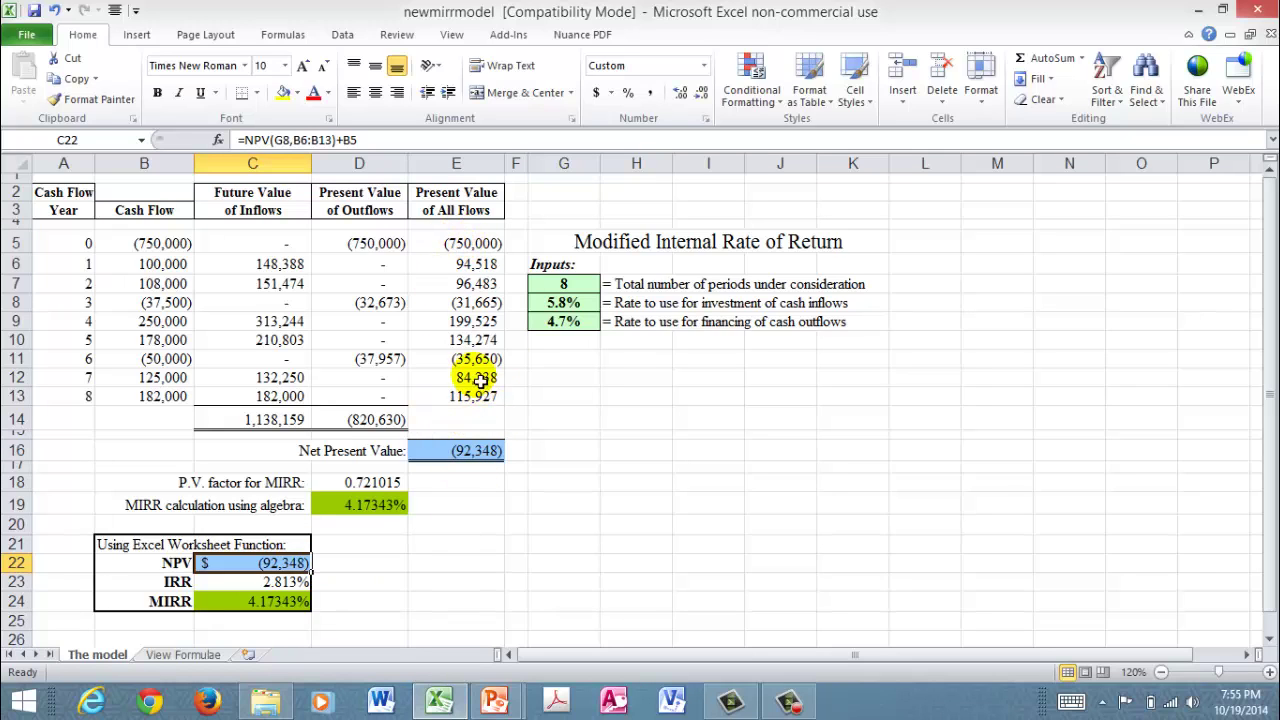
pyautogui.click(294, 584)
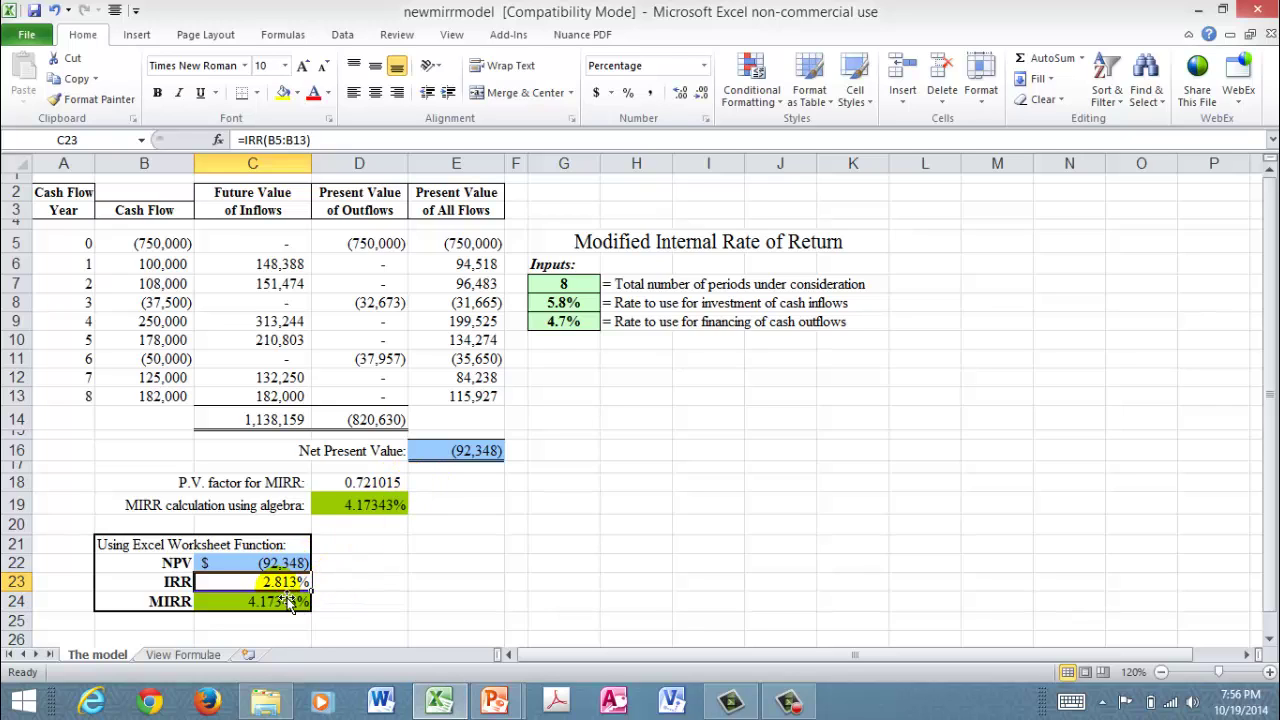
pyautogui.click(568, 304)
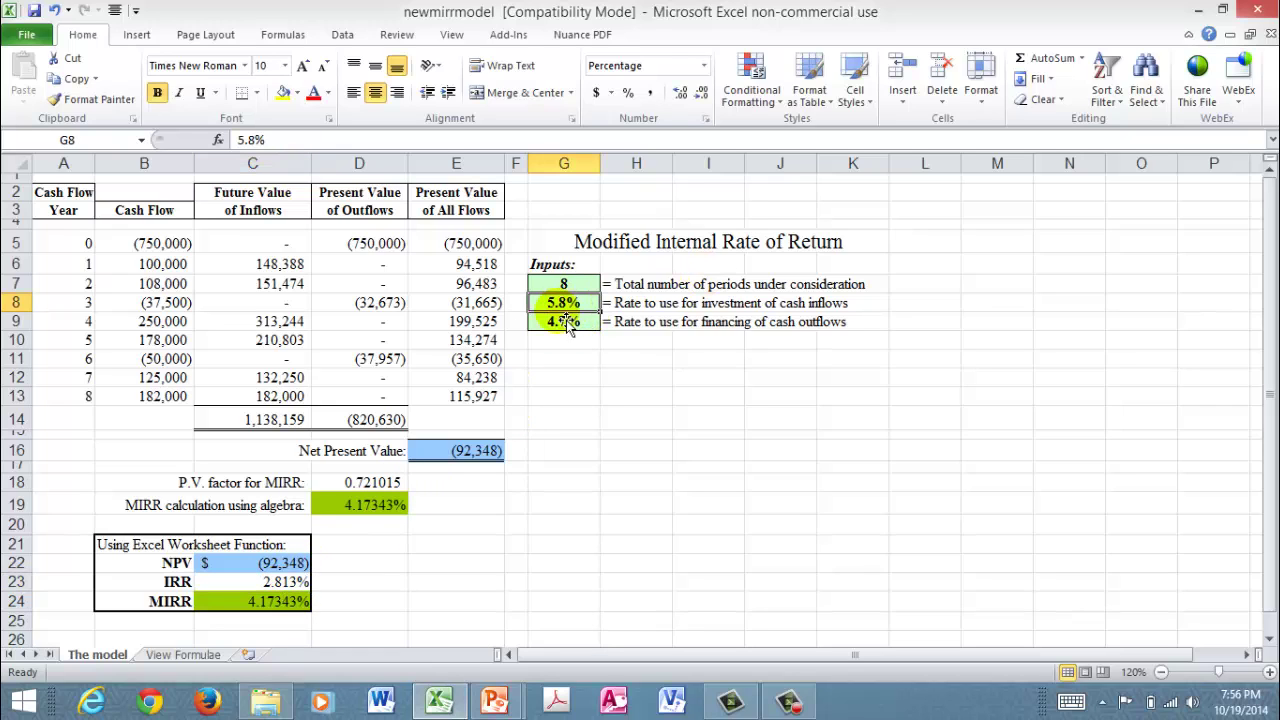
pyautogui.click(284, 582)
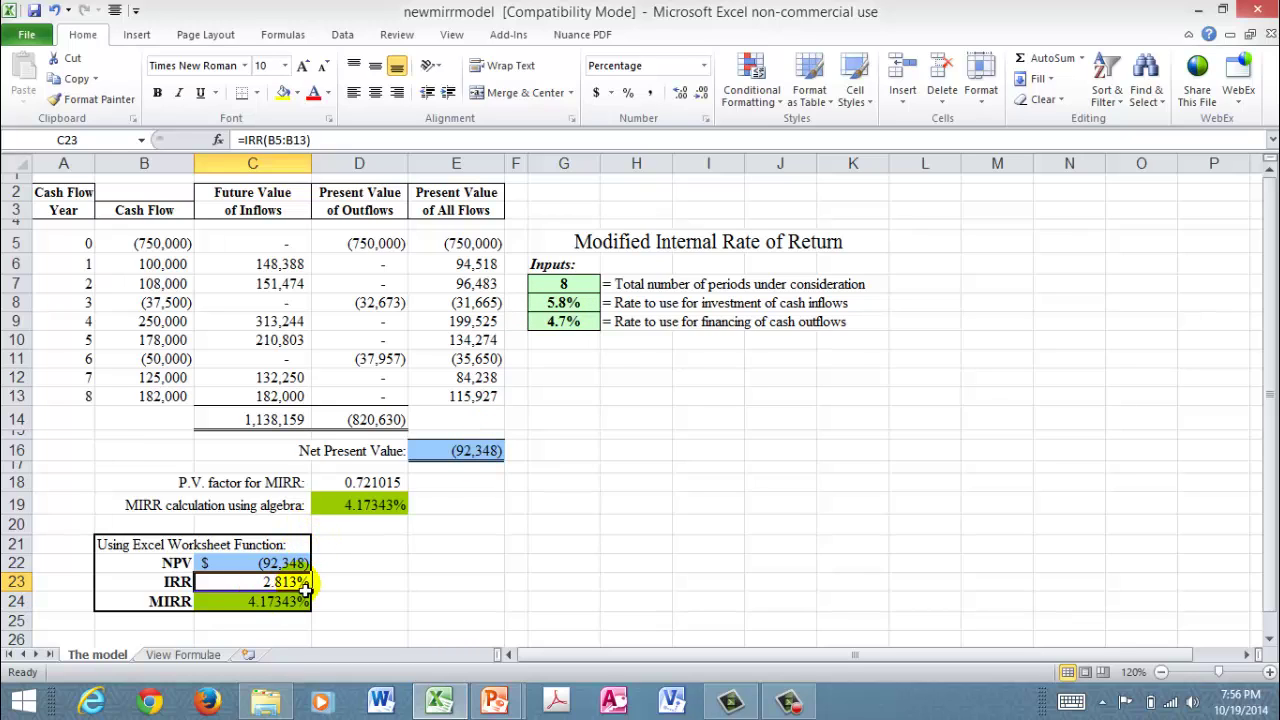
pyautogui.click(568, 302)
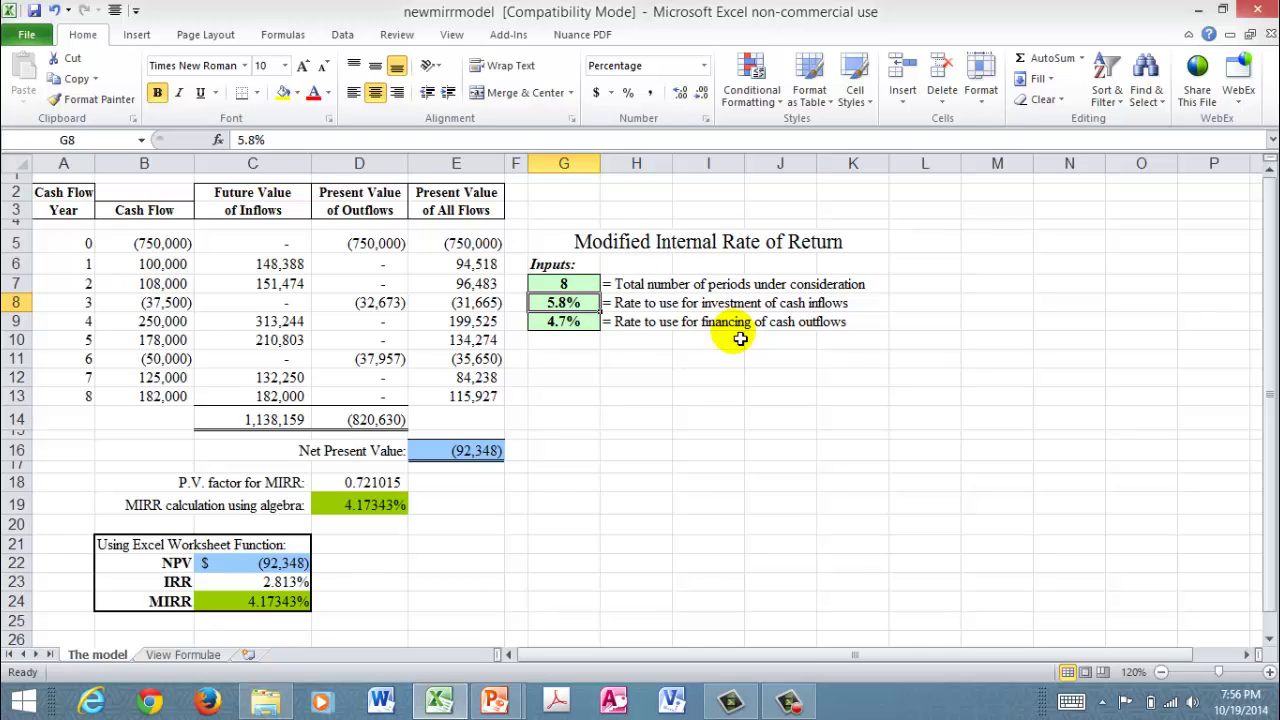
pyautogui.write('.02813')
pyautogui.press('Return')
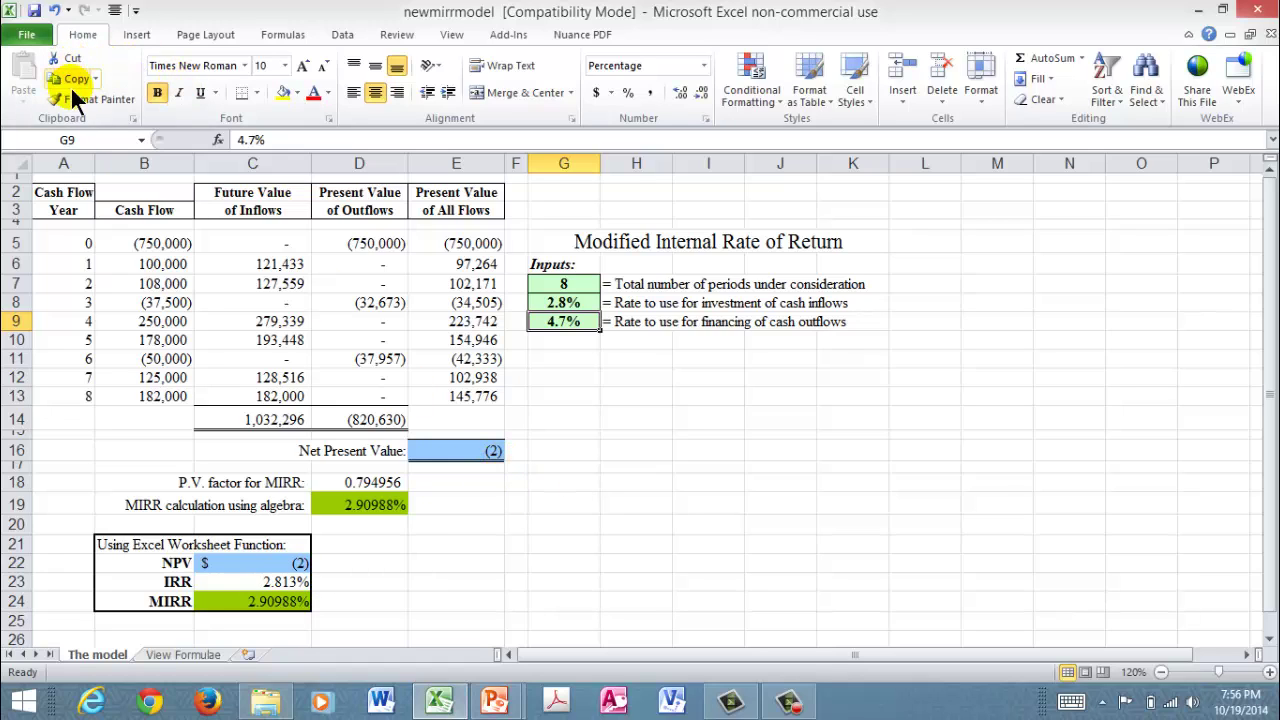
pyautogui.click(55, 11)
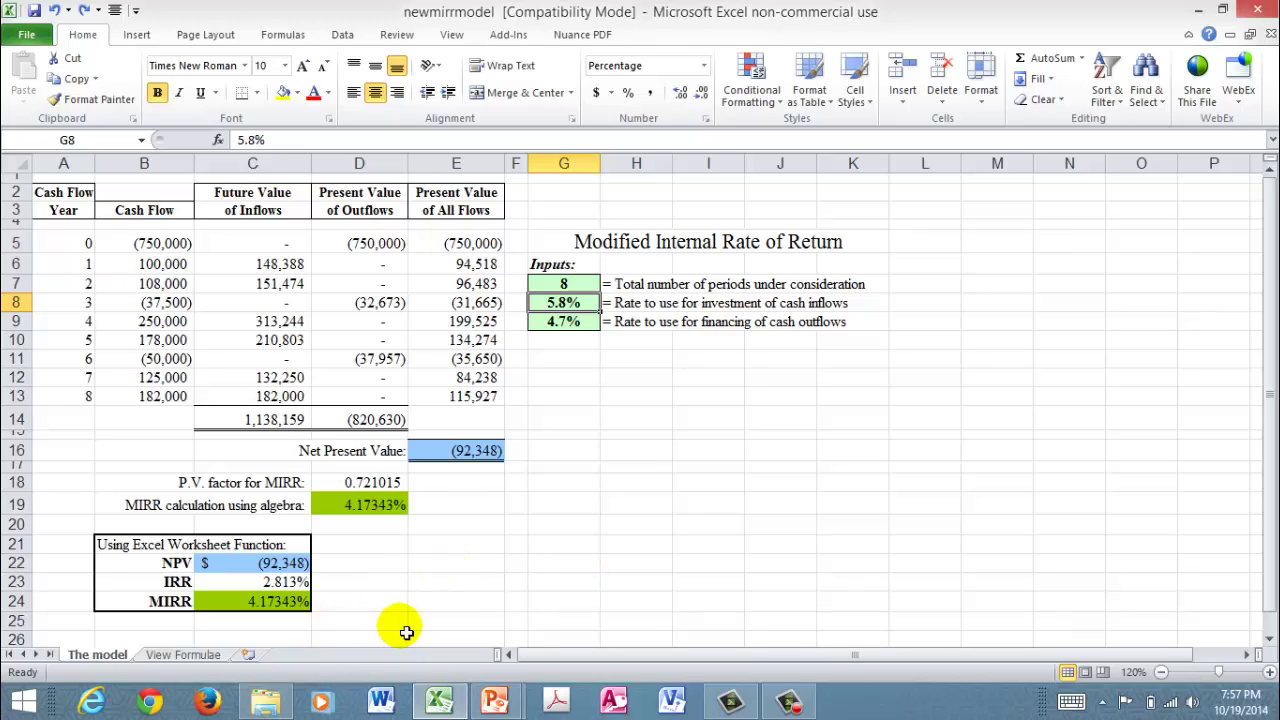
pyautogui.click(292, 601)
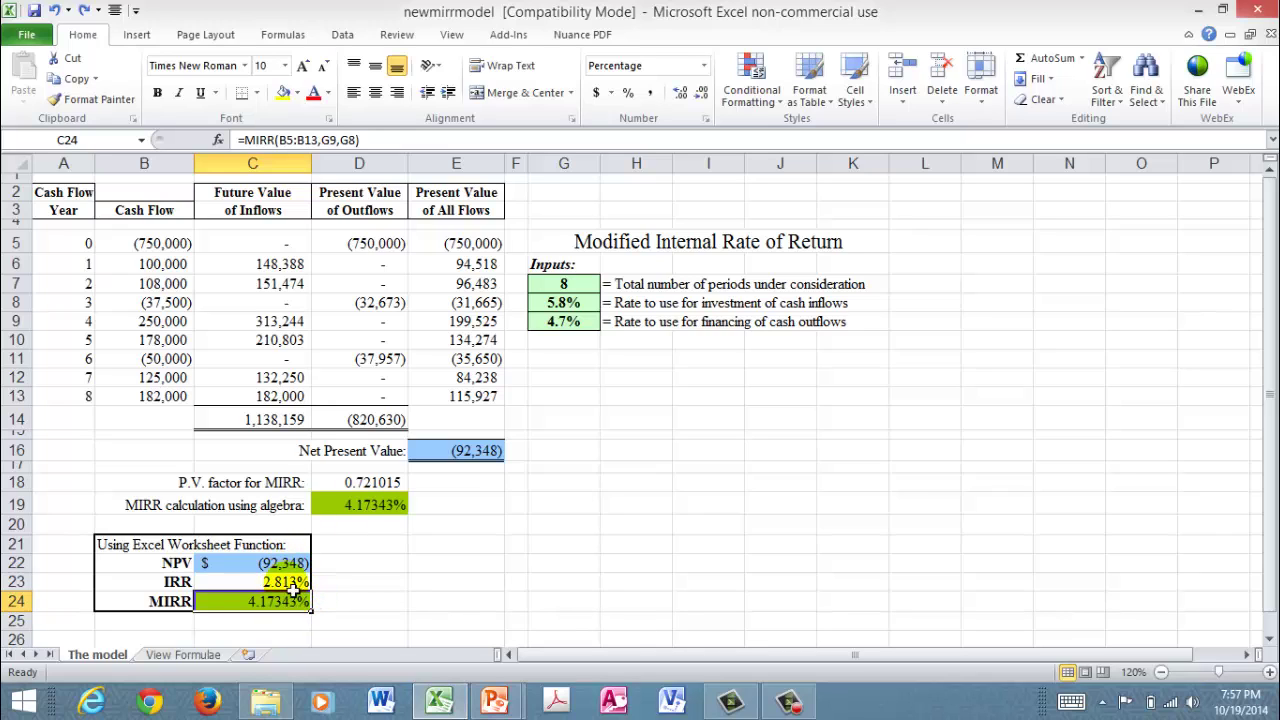
pyautogui.click(472, 268)
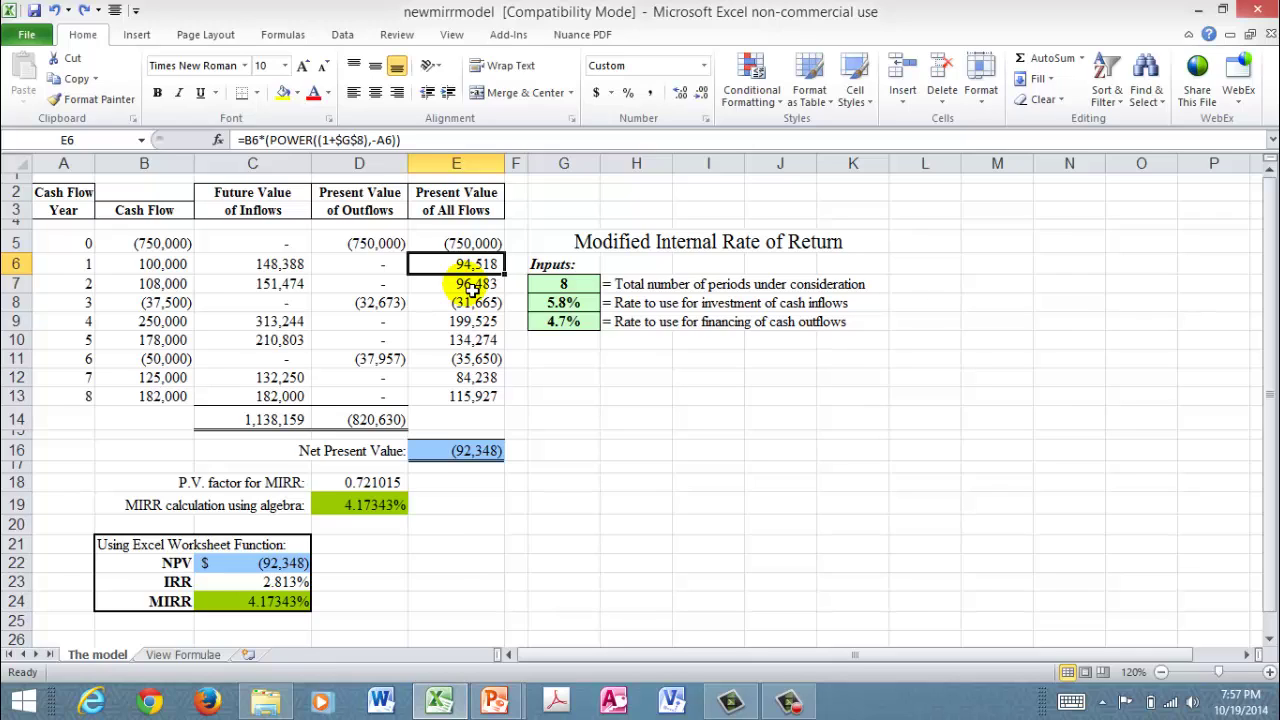
pyautogui.click(472, 287)
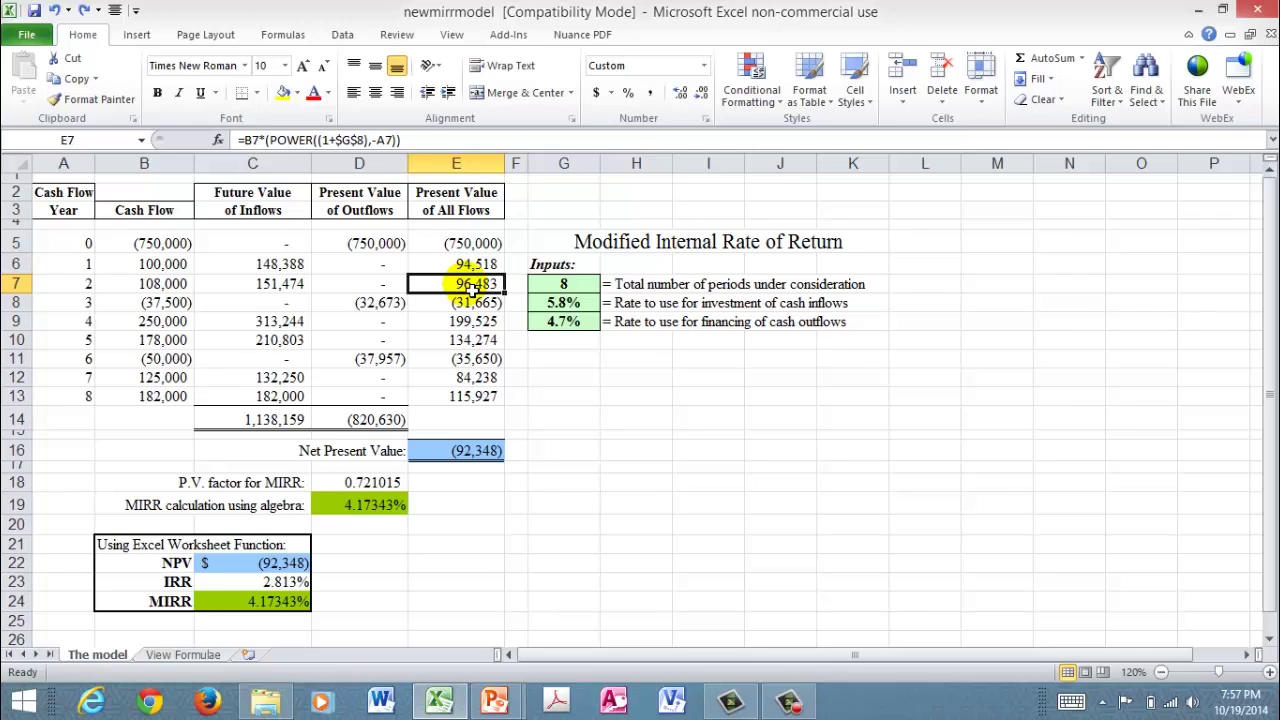
pyautogui.click(580, 303)
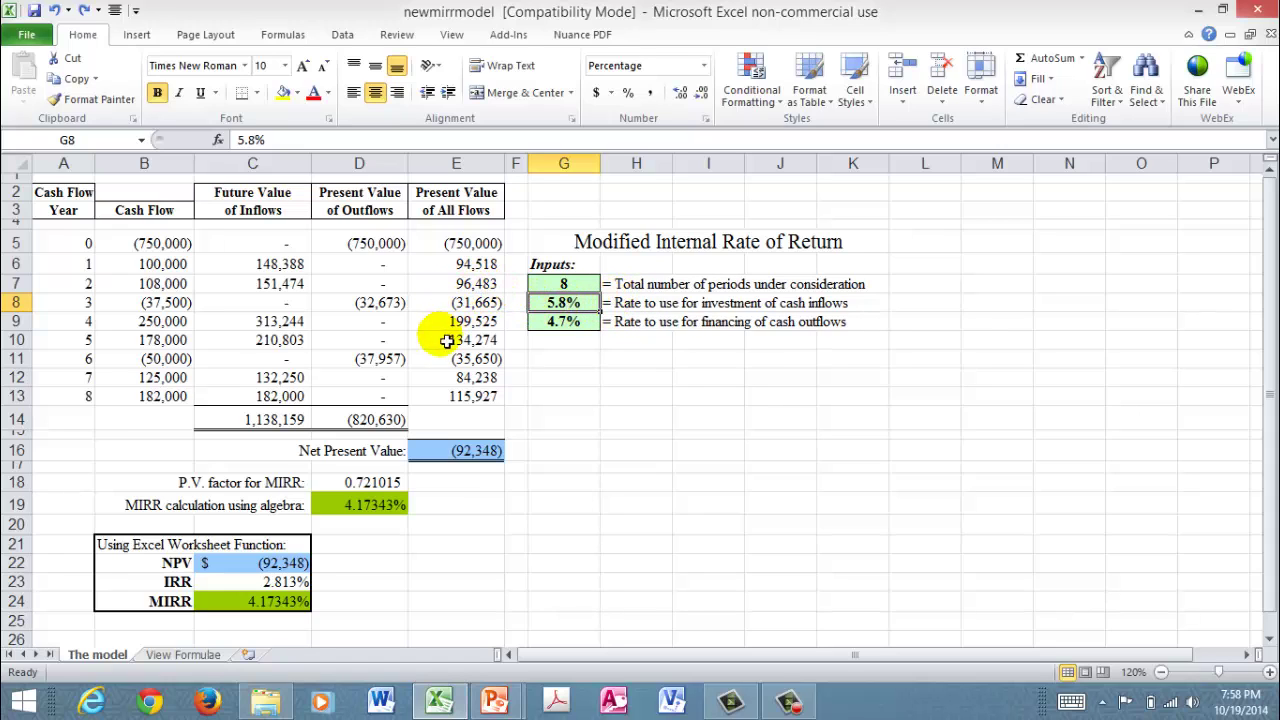
pyautogui.click(270, 268)
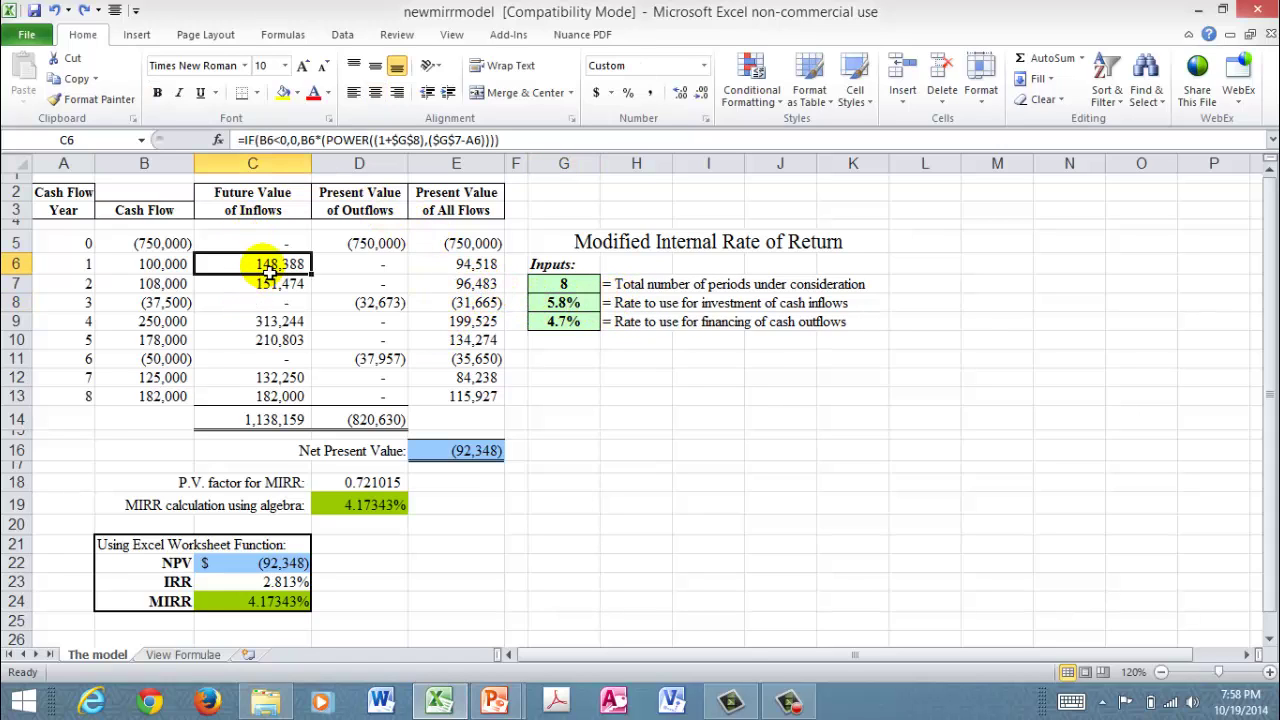
pyautogui.click(270, 284)
pyautogui.click(272, 321)
pyautogui.click(279, 347)
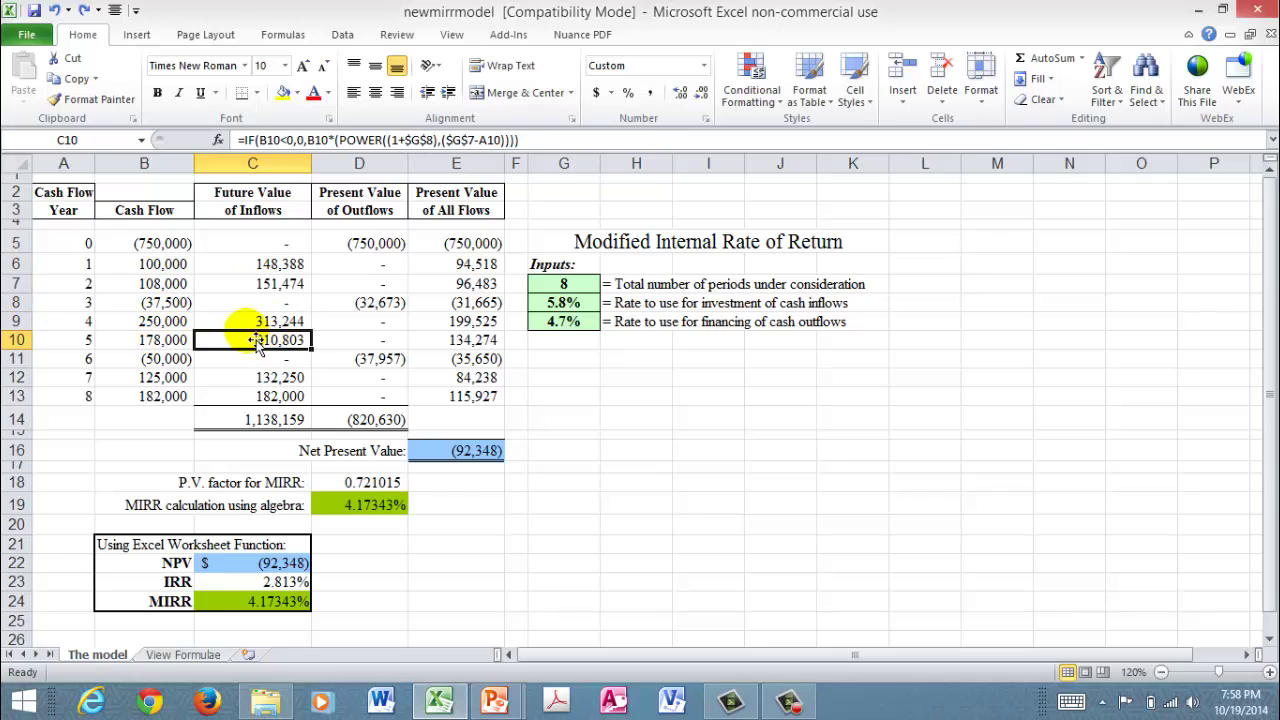
pyautogui.moveTo(290, 264); pyautogui.dragTo(287, 418)
pyautogui.click(287, 419)
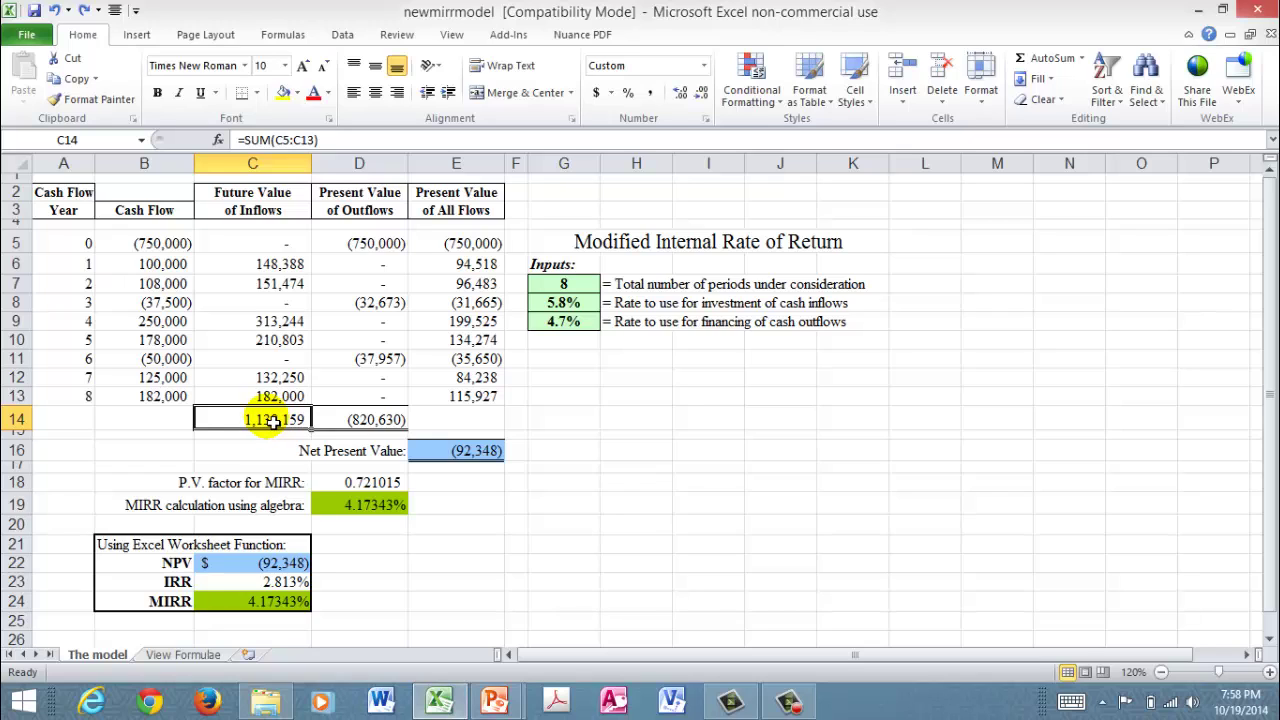
pyautogui.click(274, 378)
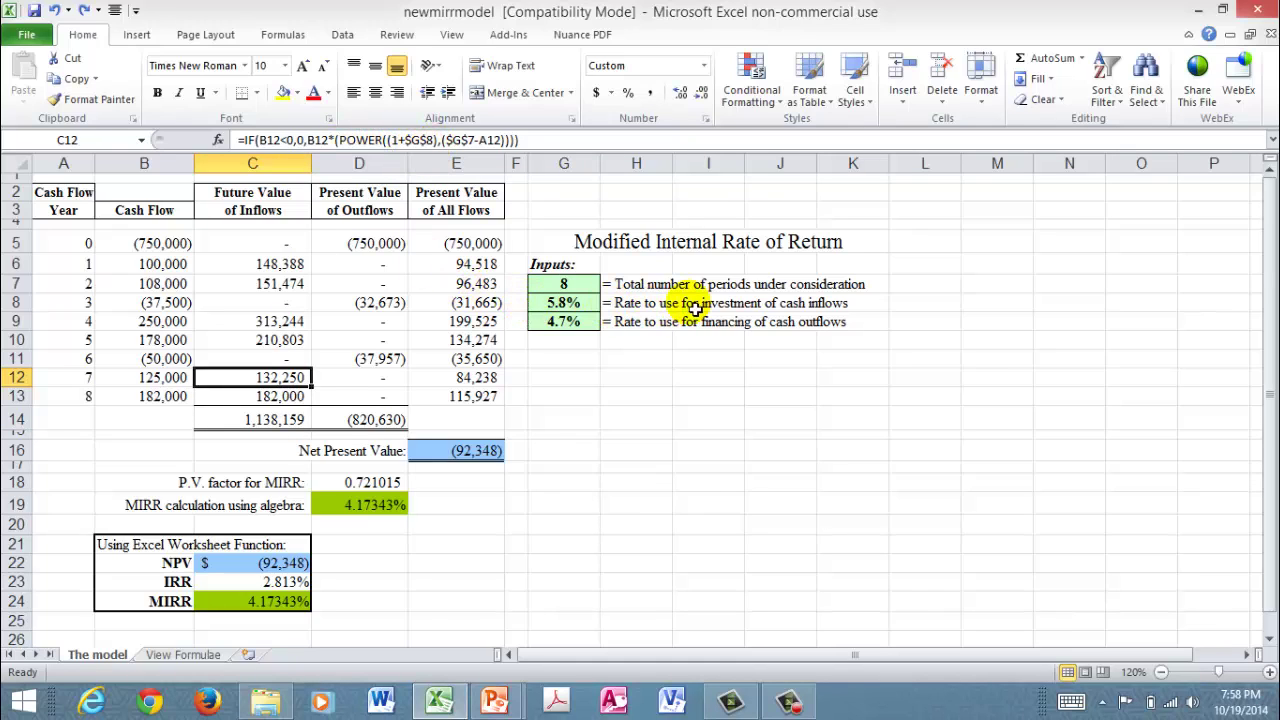
pyautogui.click(558, 302)
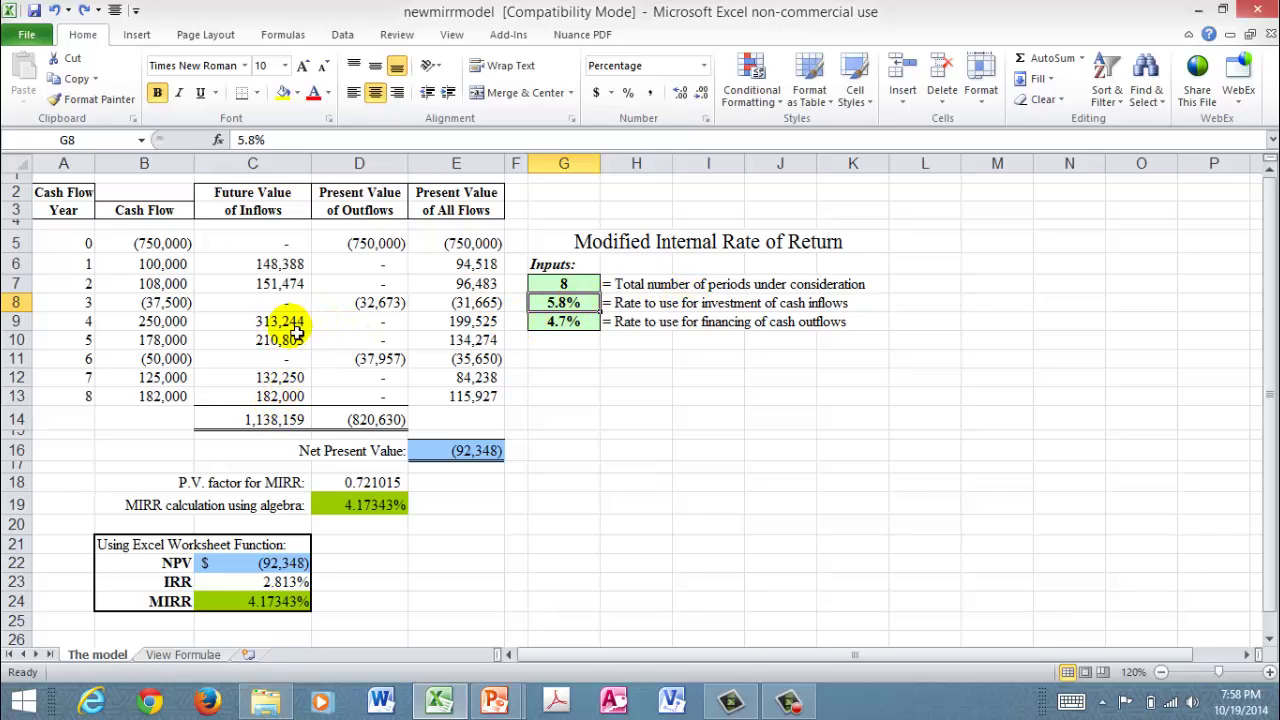
pyautogui.click(172, 309)
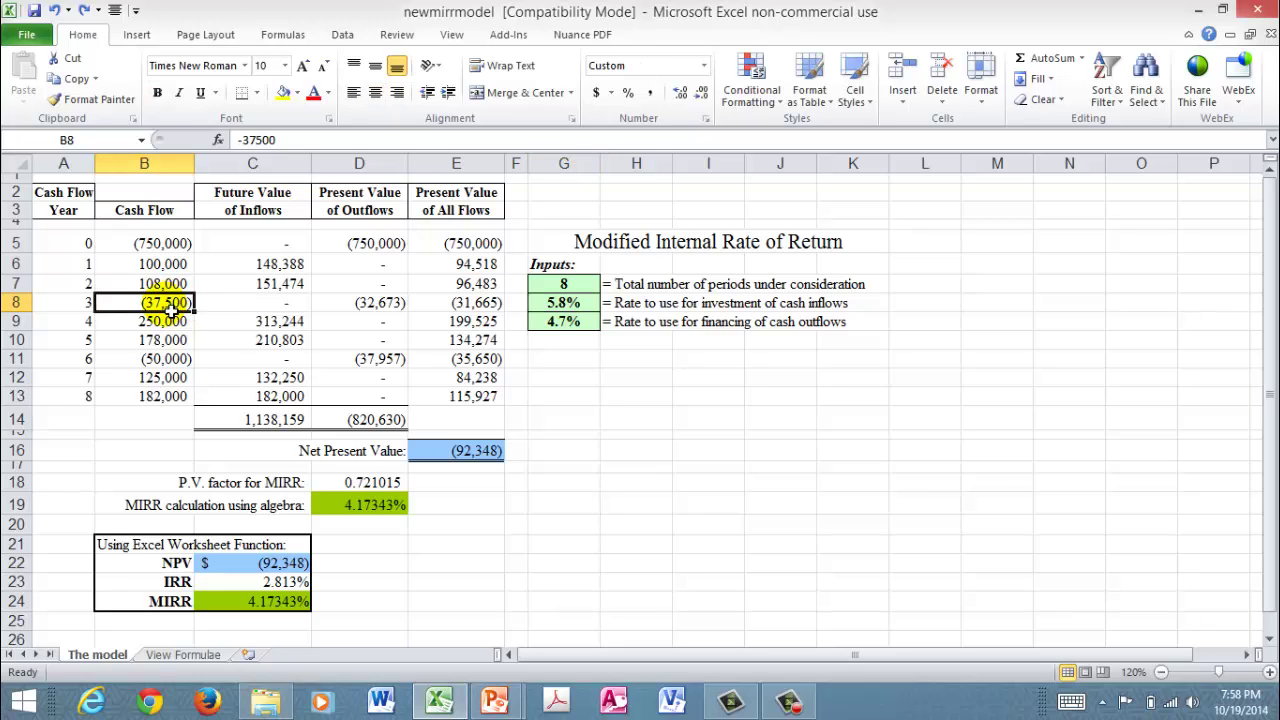
pyautogui.click(165, 360)
pyautogui.click(172, 309)
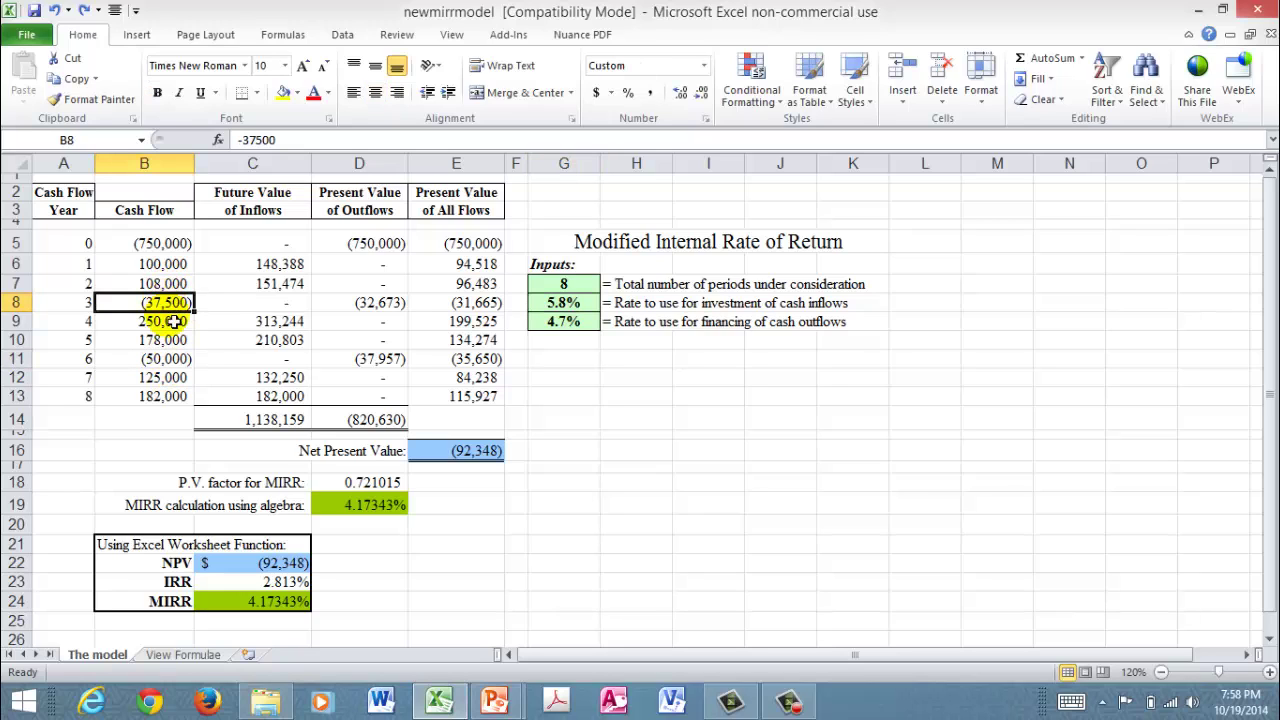
pyautogui.click(188, 360)
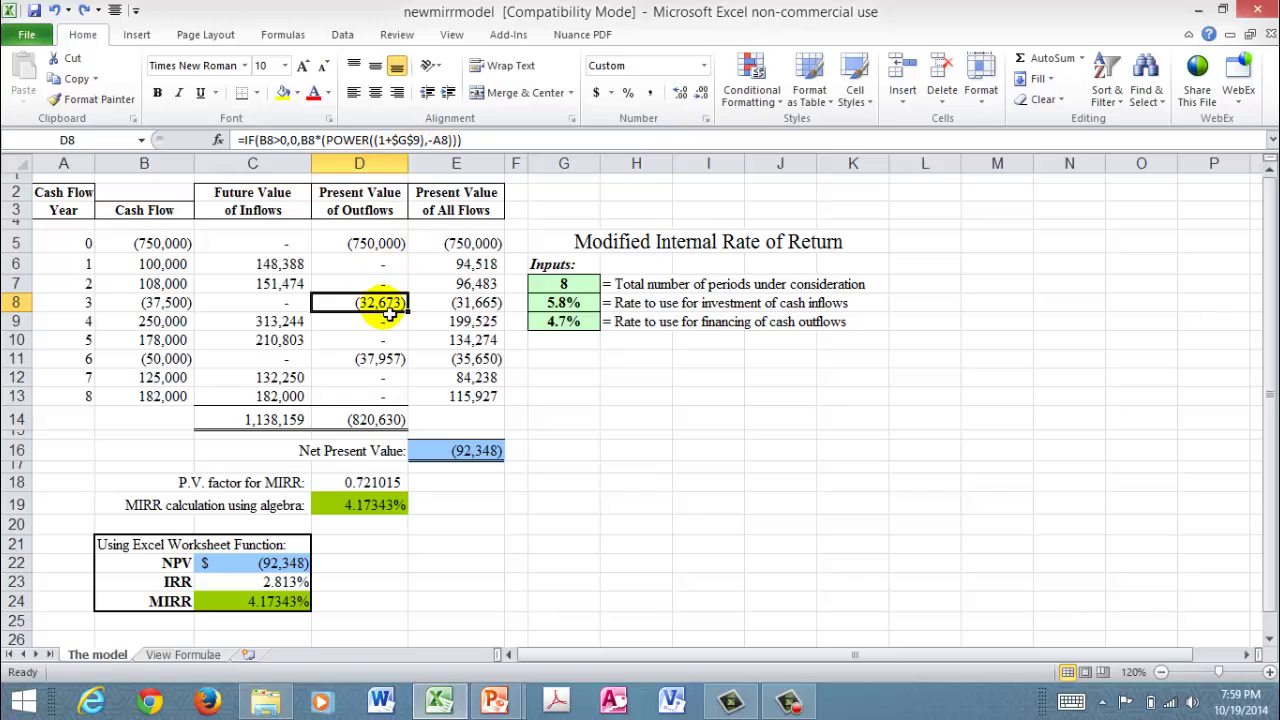
pyautogui.click(379, 365)
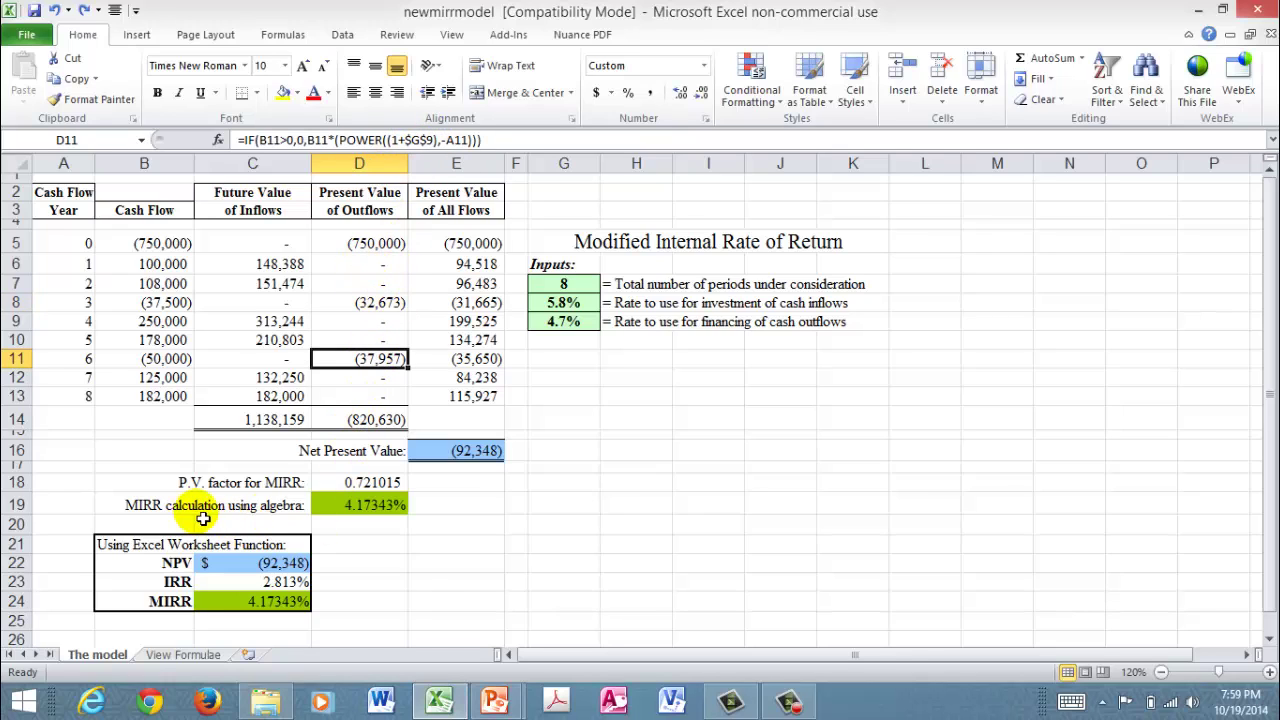
pyautogui.click(360, 510)
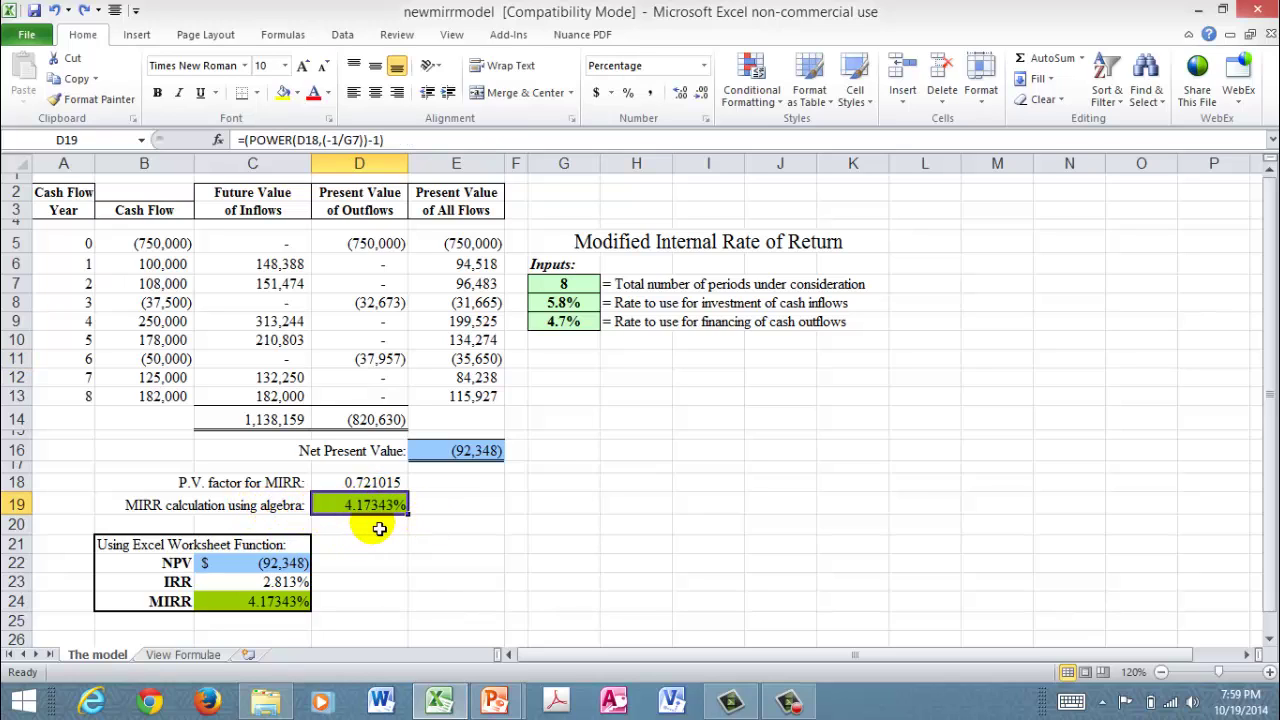
pyautogui.click(264, 602)
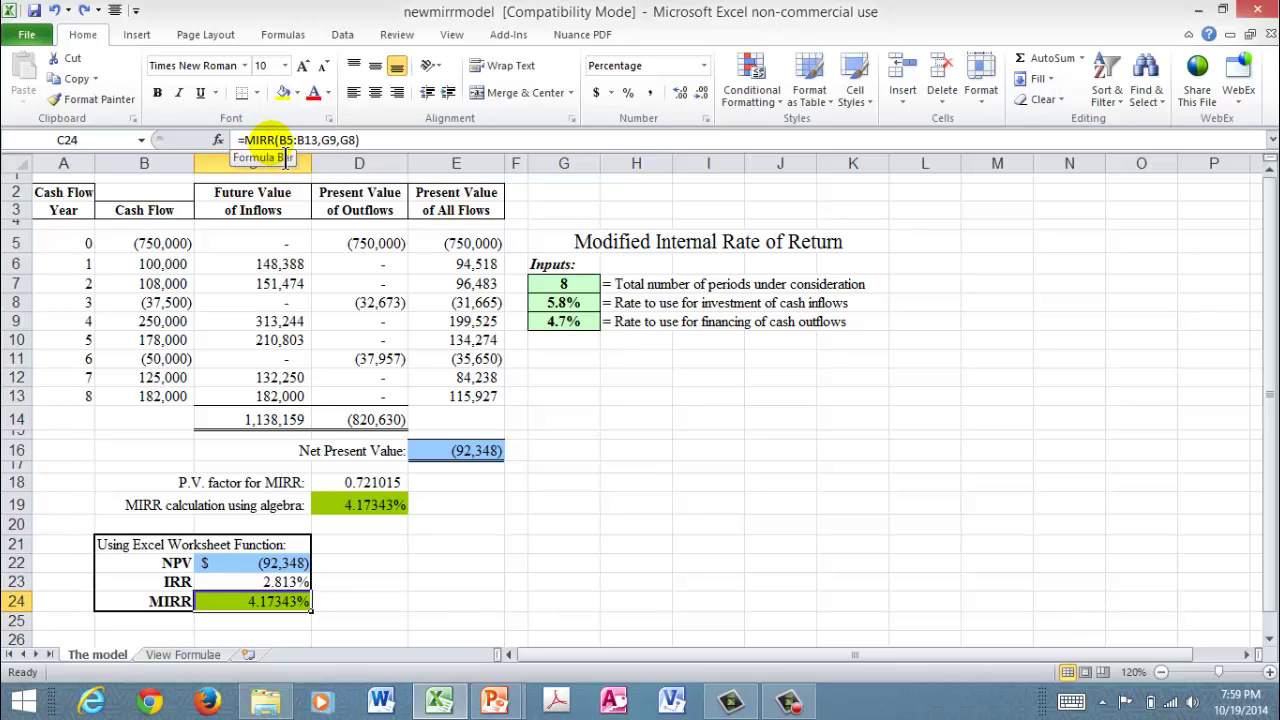
pyautogui.click(457, 540)
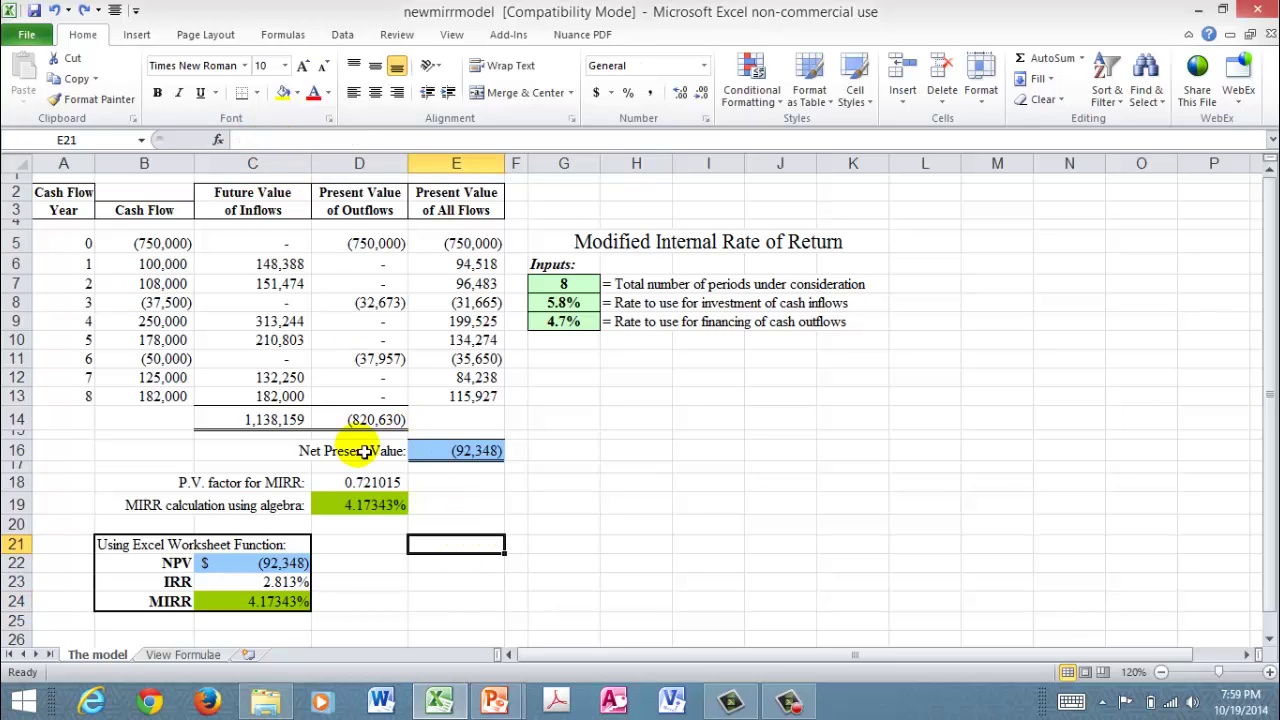